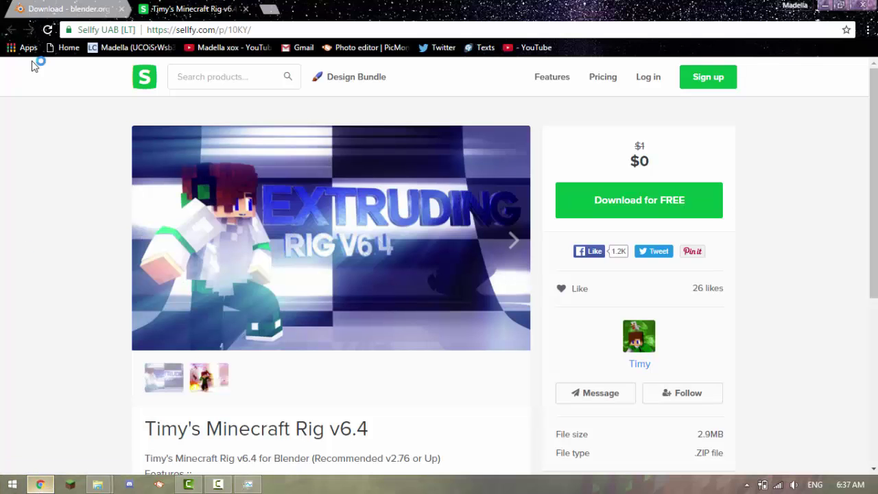
From the blender.org Download page, grab the Blender 2.77a Windows Installer (.msi) mirror link.
{"action": "left_click", "coordinate": [77, 7]}
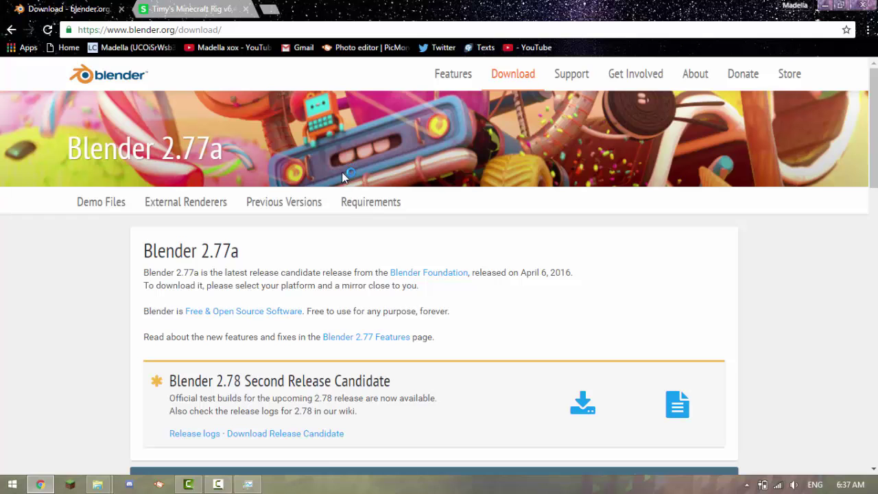
{"action": "scroll", "coordinate": [341, 171], "scroll_direction": "down", "scroll_amount": 5}
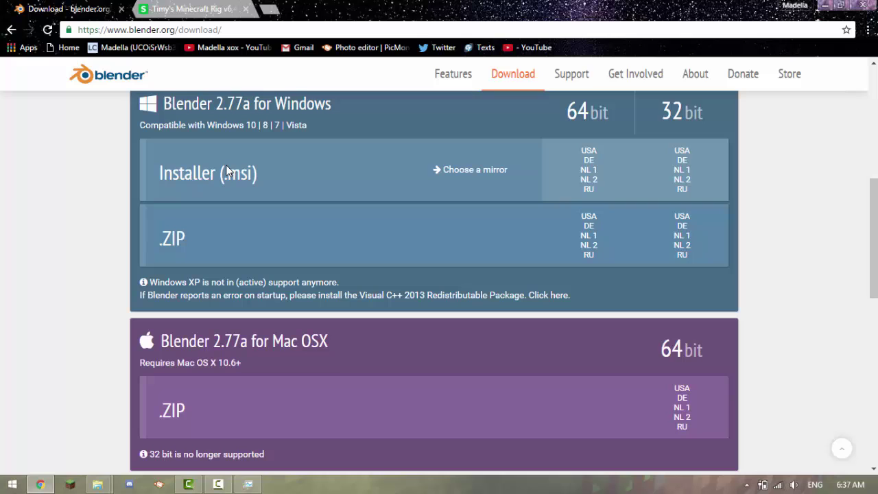
{"action": "left_click", "coordinate": [469, 168]}
{"action": "scroll", "coordinate": [42, 439], "scroll_direction": "up", "scroll_amount": 2}
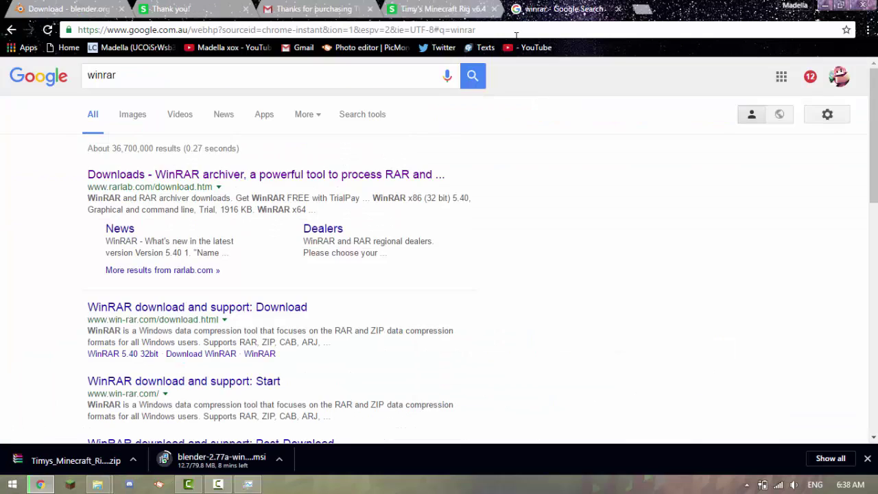
On rarlab.com's Downloads page, download the WinRAR 5.40 English (64 bit) installer.
{"action": "left_click", "coordinate": [168, 179]}
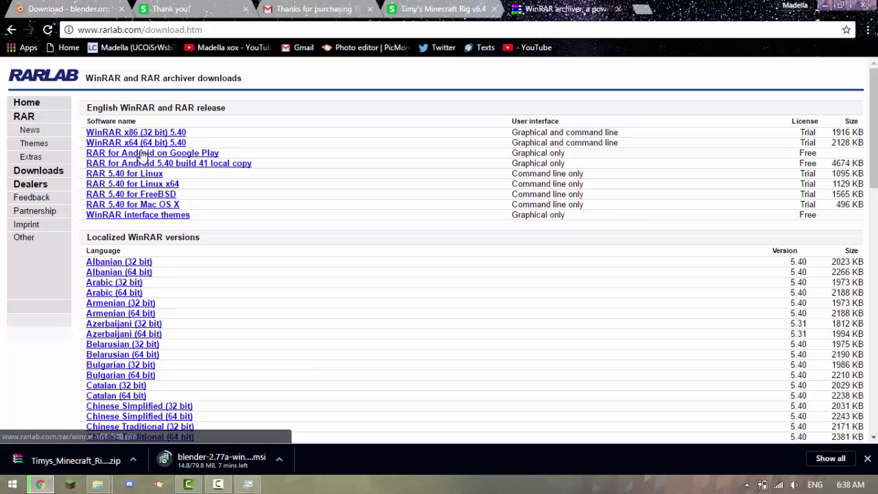
{"action": "scroll", "coordinate": [138, 148], "scroll_direction": "down", "scroll_amount": 4}
{"action": "scroll", "coordinate": [137, 148], "scroll_direction": "down", "scroll_amount": 1}
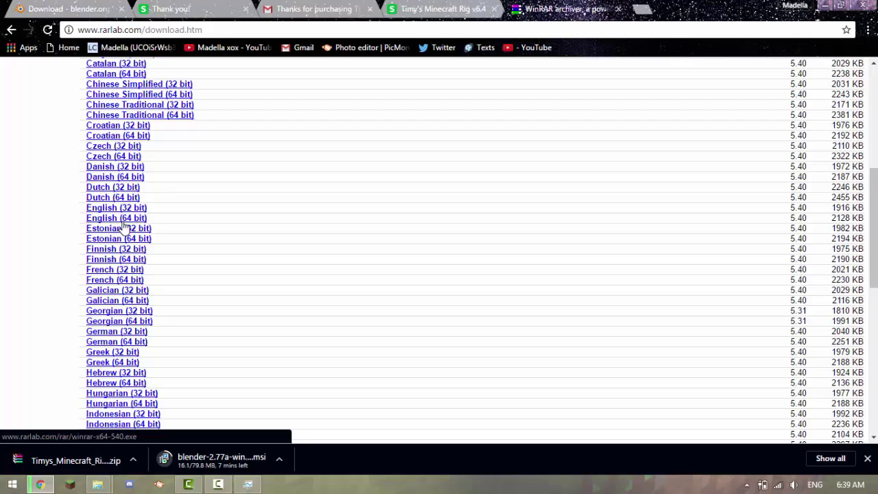
{"action": "left_click", "coordinate": [117, 218]}
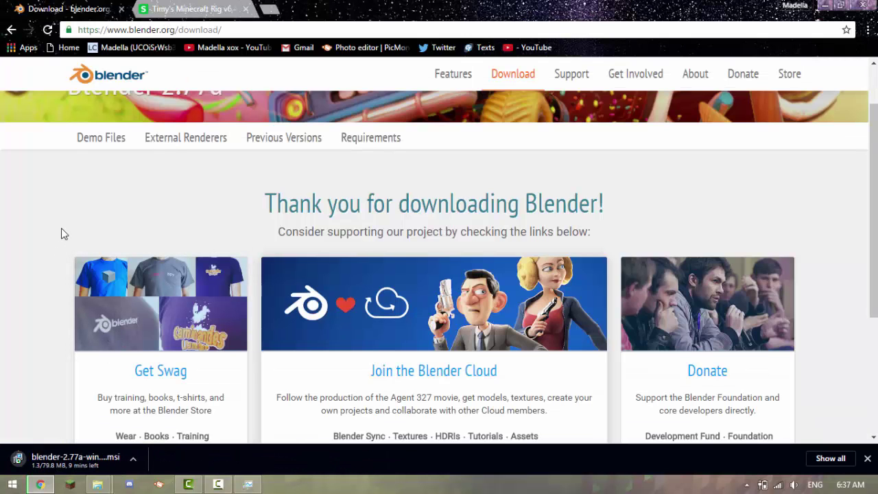
Unlock Timy's Minecraft Rig v6.4 on Sellfy by posting the share tweet.
{"action": "left_click", "coordinate": [185, 9]}
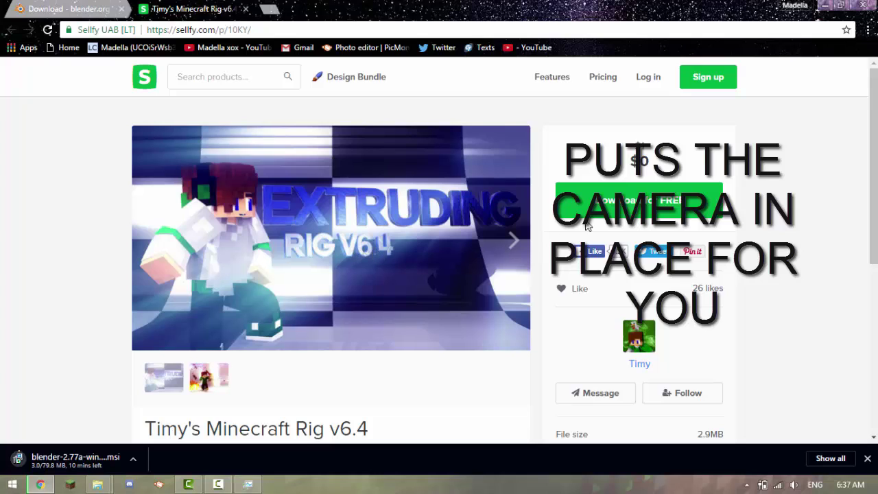
{"action": "left_click", "coordinate": [630, 203]}
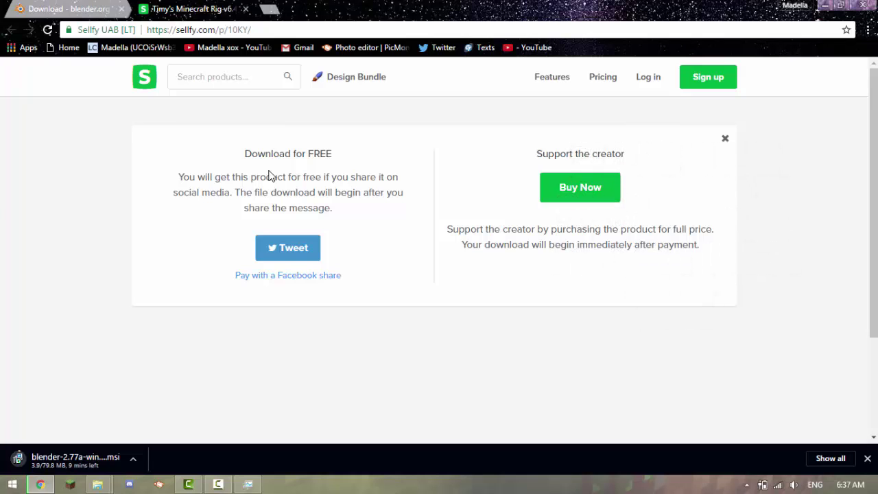
{"action": "left_click", "coordinate": [270, 249]}
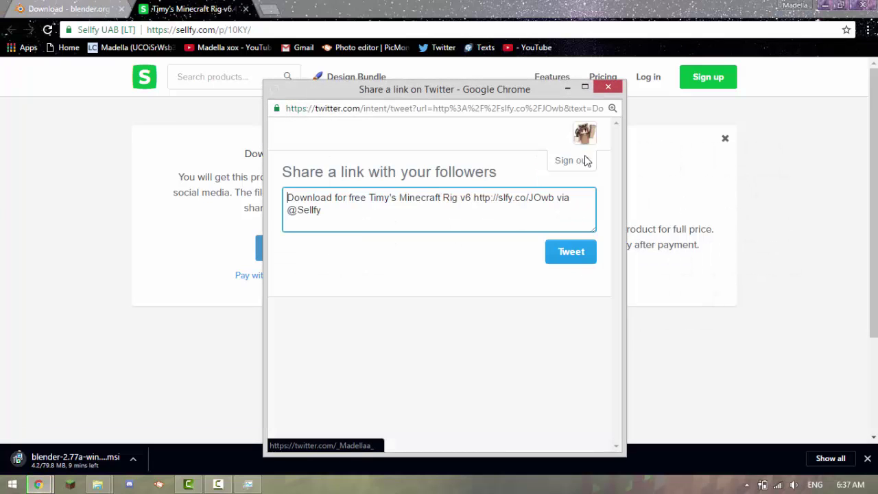
{"action": "left_click", "coordinate": [573, 261]}
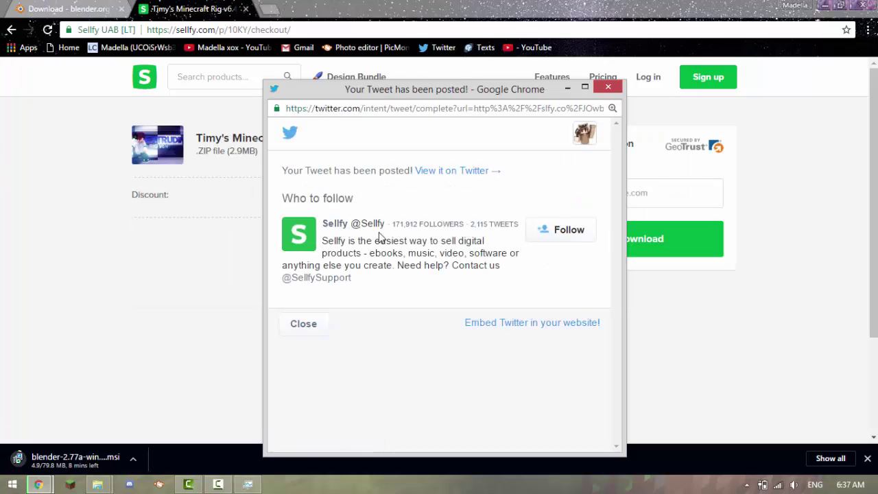
{"action": "left_click", "coordinate": [608, 86]}
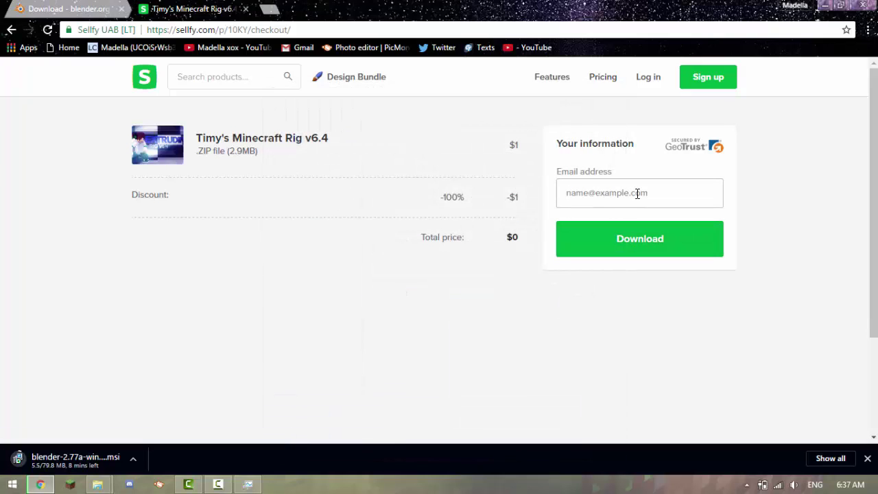
Enter the e-mail address from autofill so the $0 download link is sent.
{"action": "type", "text": "sim"}
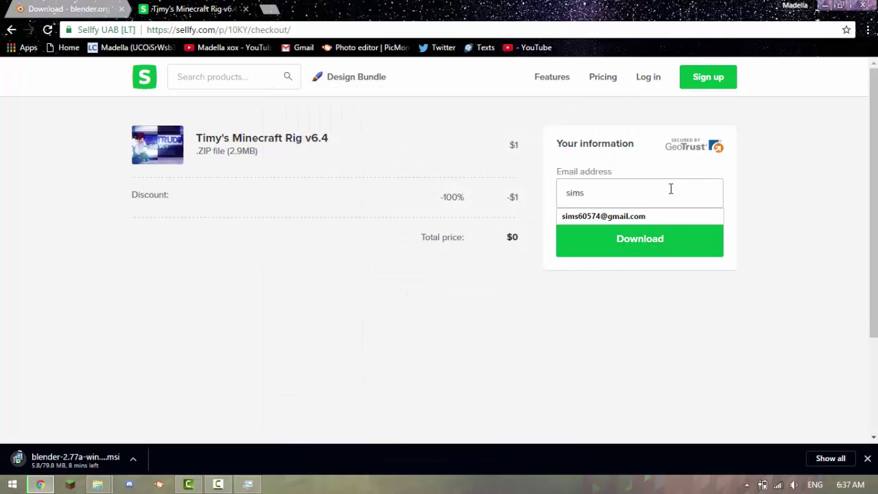
{"action": "type", "text": "s"}
{"action": "left_click", "coordinate": [661, 216]}
{"action": "left_click", "coordinate": [662, 259]}
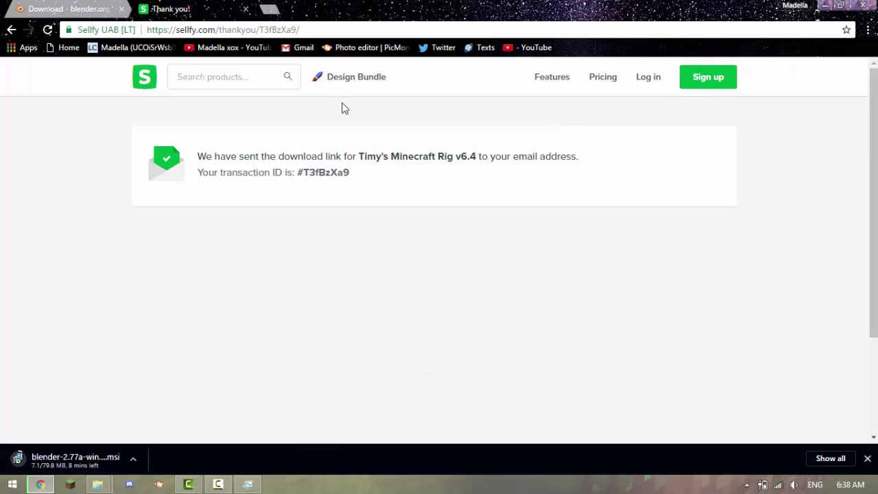
{"action": "left_click", "coordinate": [269, 10]}
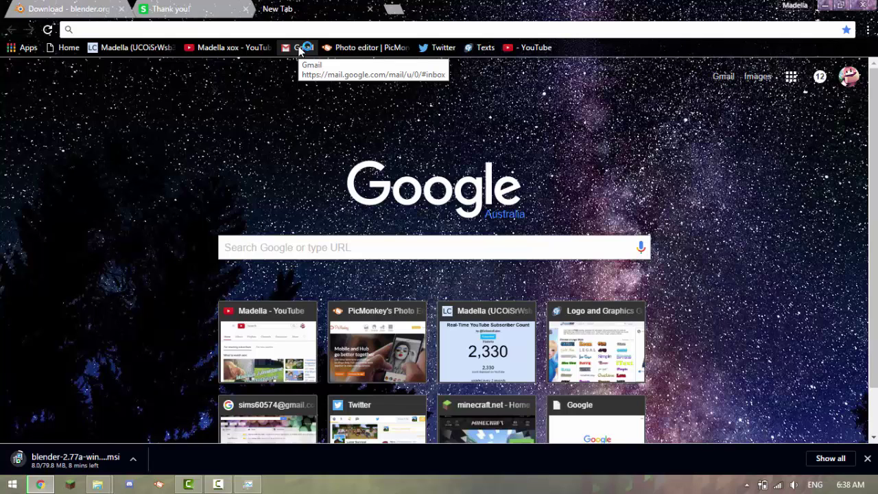
Follow the Sellfy purchase email's Download product link and download the rig zip.
{"action": "left_click", "coordinate": [300, 47]}
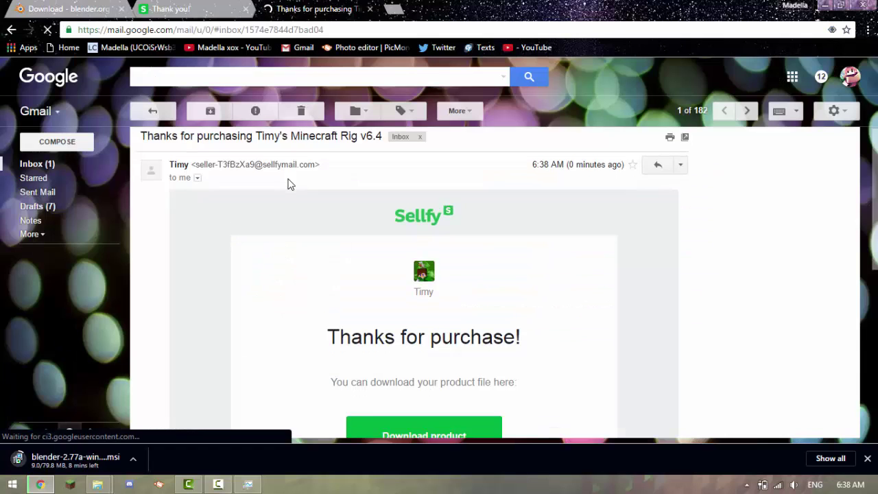
{"action": "scroll", "coordinate": [320, 201], "scroll_direction": "down", "scroll_amount": 3}
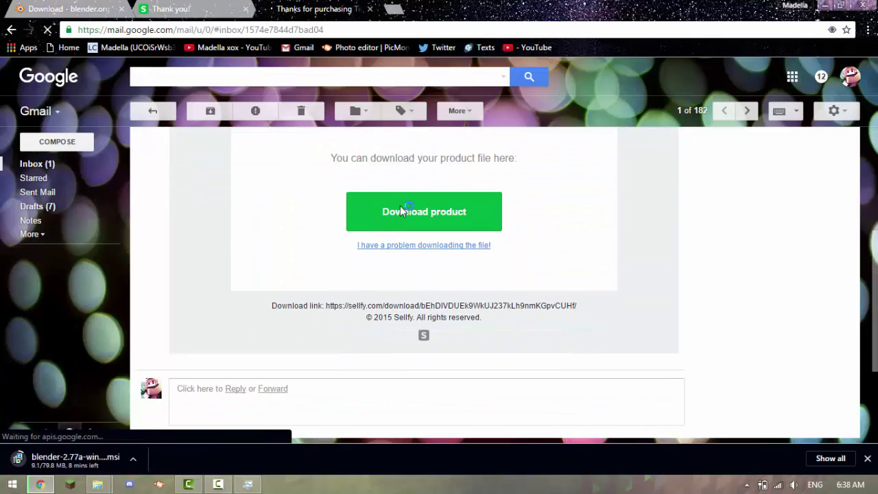
{"action": "left_click", "coordinate": [403, 210]}
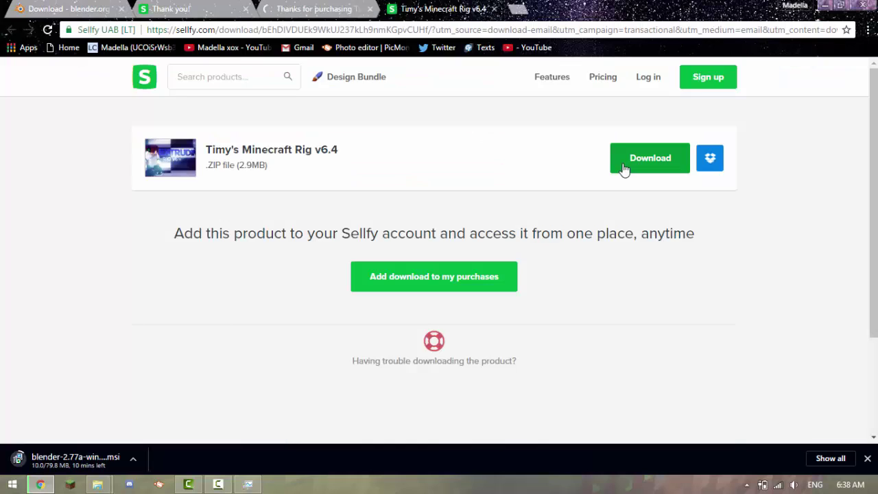
{"action": "left_click", "coordinate": [623, 170]}
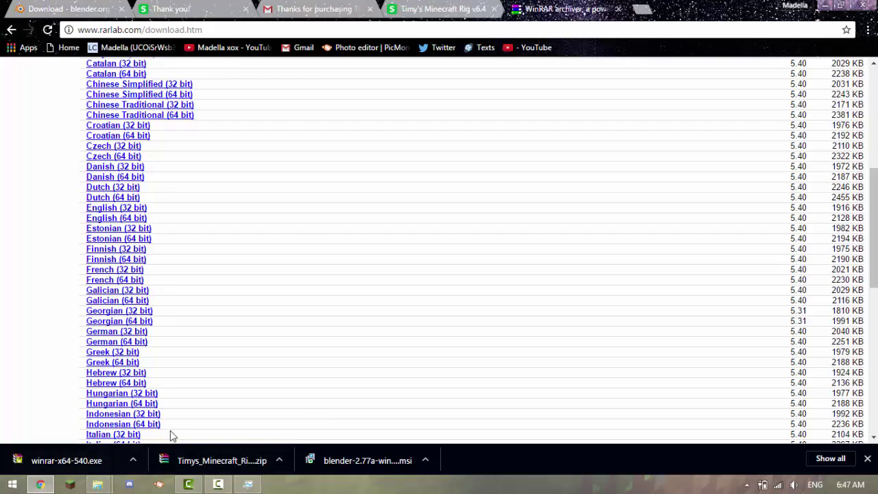
Launch the Blender 2.77a .msi setup wizard and the winrar-x64-540.exe installer from Chrome's downloads.
{"action": "left_click", "coordinate": [362, 464]}
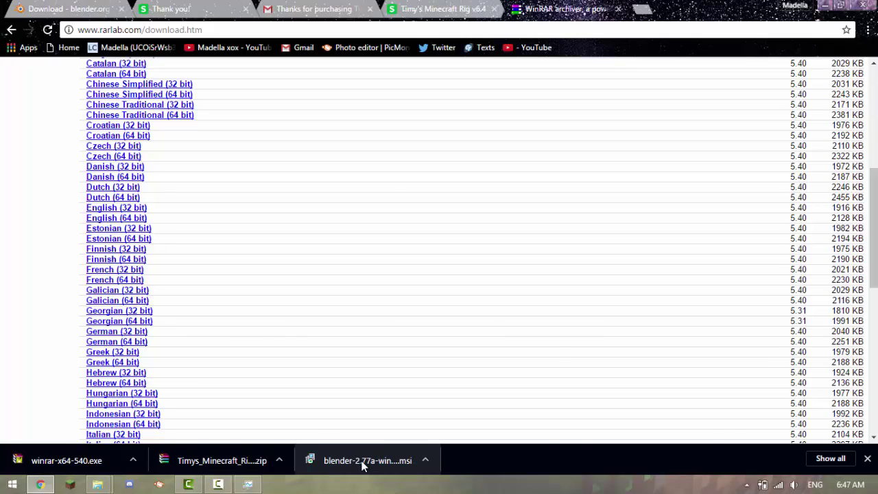
{"action": "key", "text": "ctrl+t"}
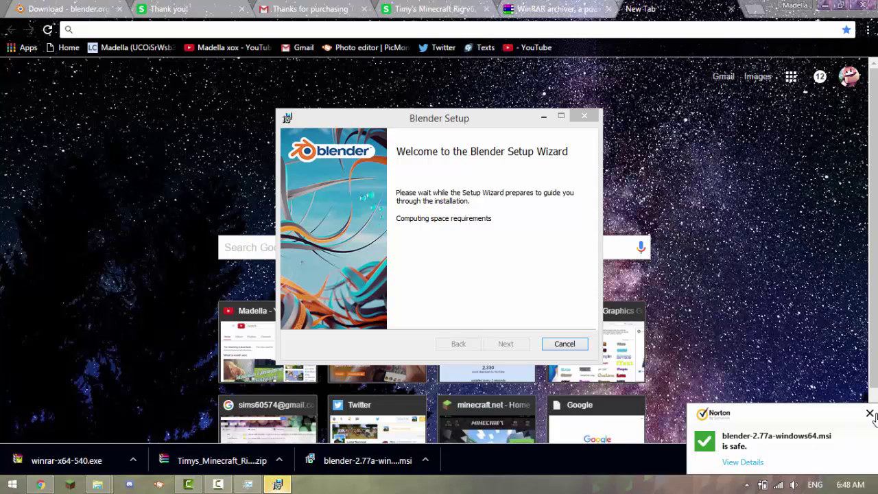
{"action": "left_click_drag", "start_coordinate": [486, 119], "coordinate": [494, 102]}
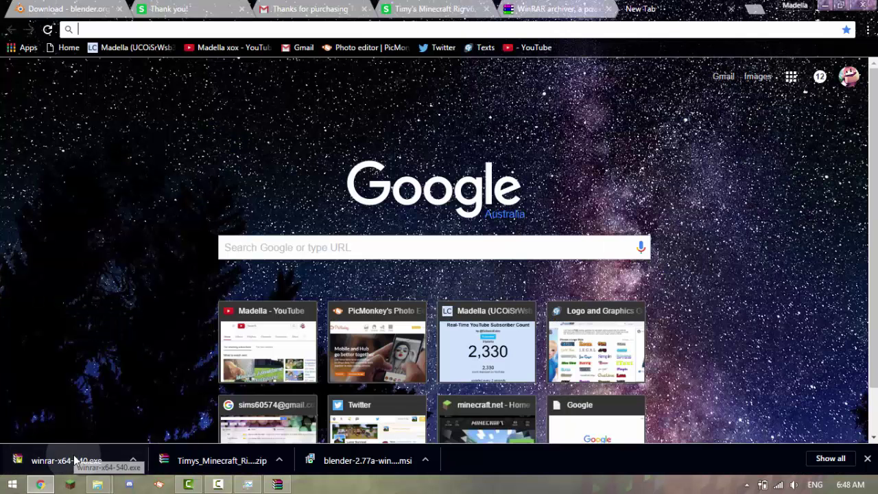
{"action": "left_click", "coordinate": [80, 455]}
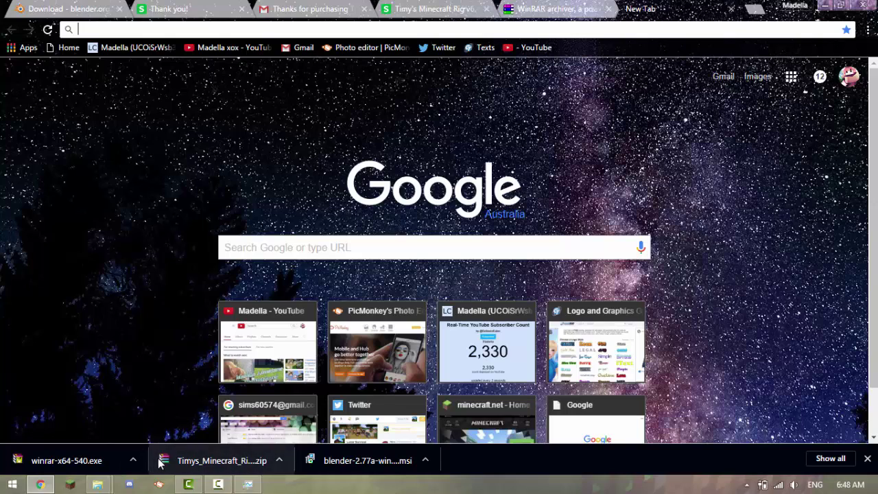
Open the Timys_Minecraft zip in WinRAR, dismiss the licence reminder, and clear windows to the desktop.
{"action": "left_click", "coordinate": [160, 460]}
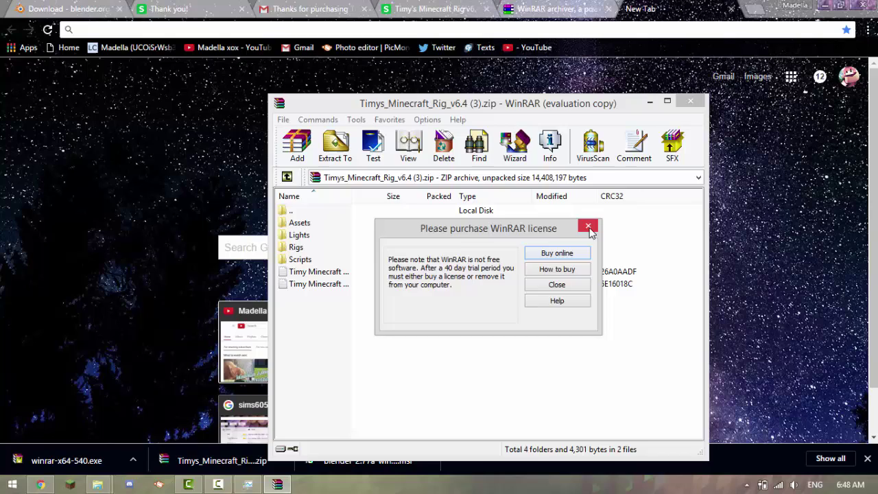
{"action": "left_click", "coordinate": [588, 225]}
{"action": "left_click", "coordinate": [649, 101]}
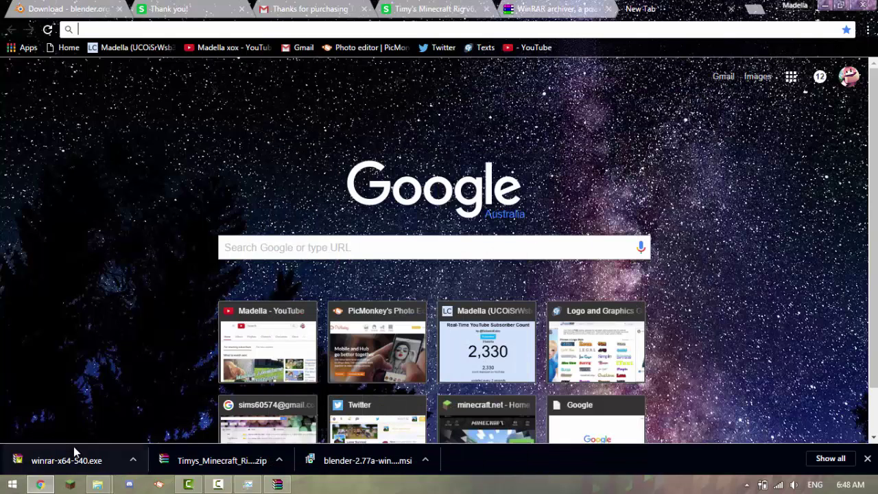
{"action": "left_click", "coordinate": [40, 484]}
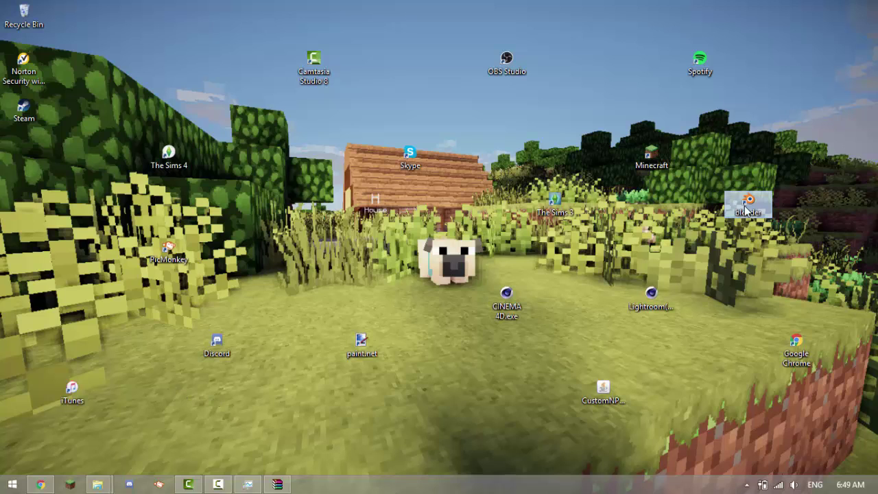
{"action": "left_click_drag", "start_coordinate": [737, 210], "coordinate": [785, 209]}
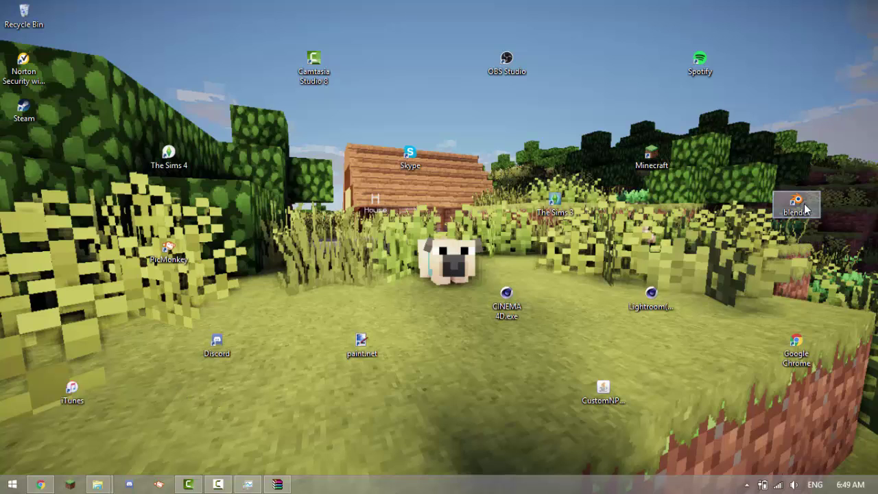
Launch Blender 2.77 from the desktop shortcut and bring the rig zip's WinRAR window forward.
{"action": "double_click", "coordinate": [806, 208]}
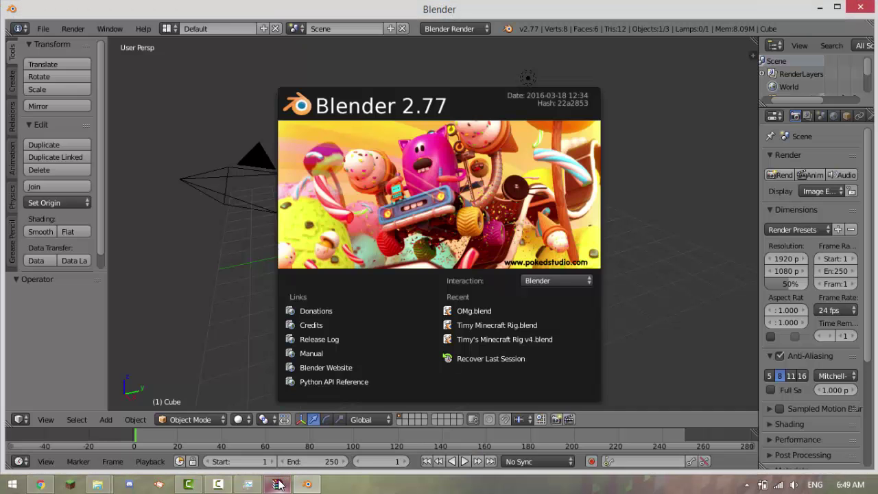
{"action": "mouse_move", "coordinate": [278, 484]}
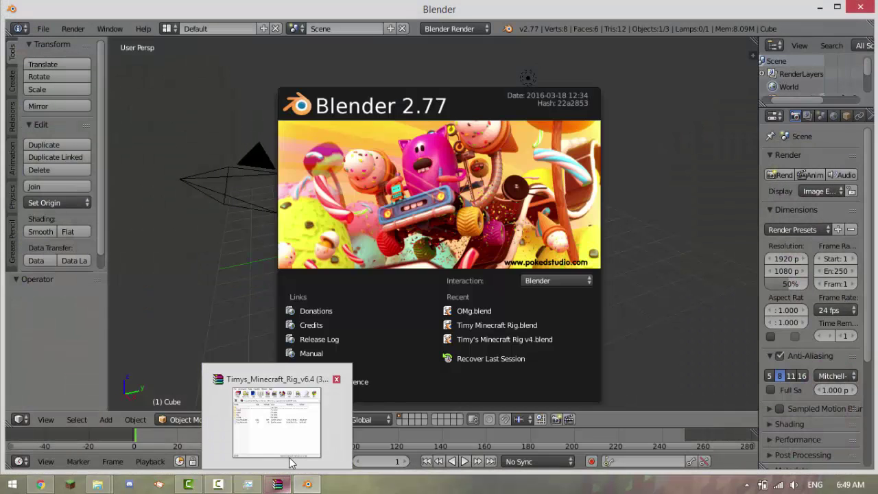
{"action": "left_click", "coordinate": [293, 451]}
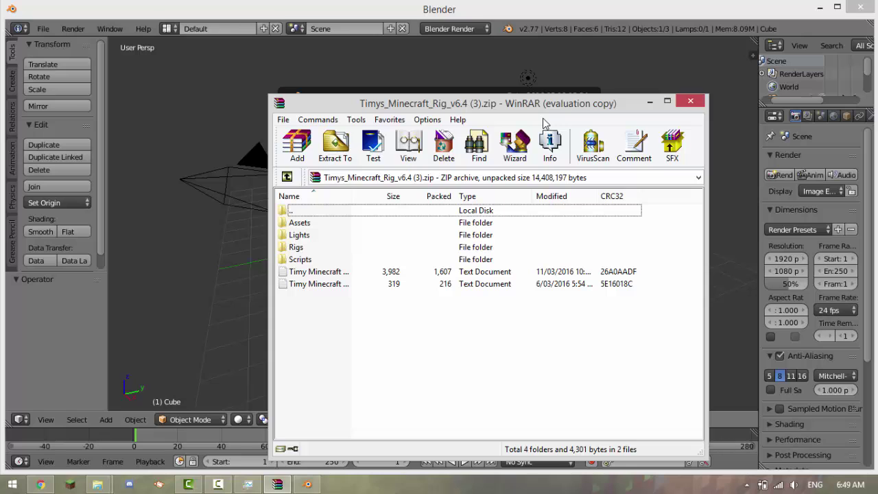
{"action": "left_click", "coordinate": [41, 484]}
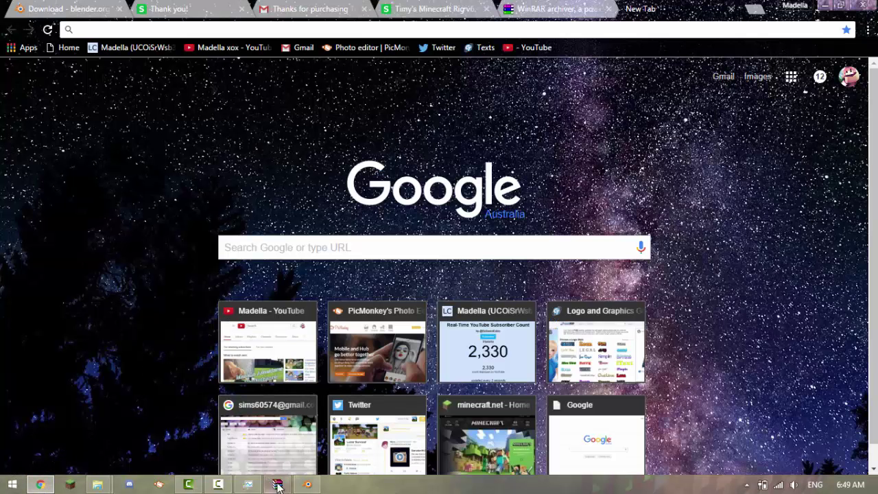
{"action": "left_click", "coordinate": [549, 9]}
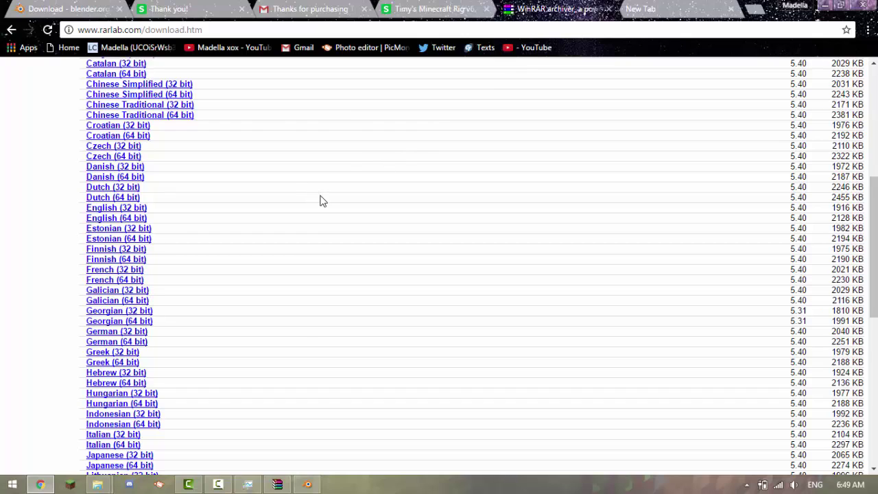
{"action": "left_click", "coordinate": [277, 484]}
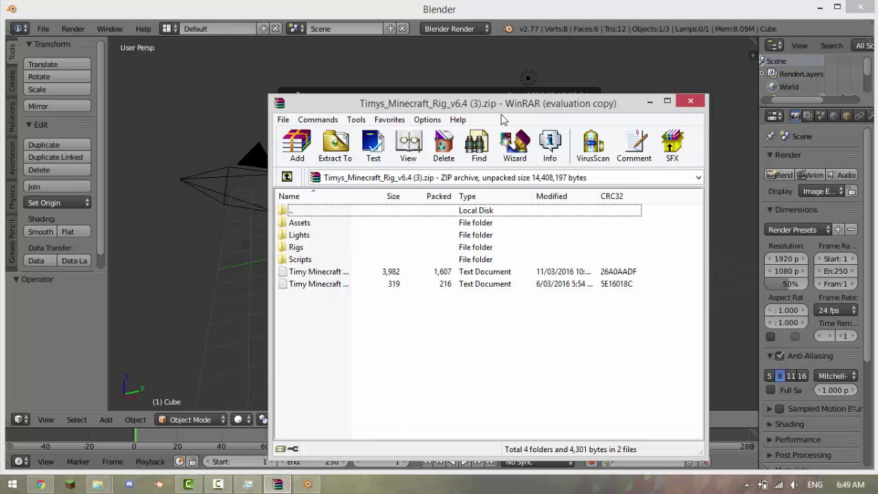
Open the zip's Rigs folder and drag Timy Minecraft Rig.blend into Blender's viewport.
{"action": "left_click_drag", "start_coordinate": [473, 108], "coordinate": [670, 55]}
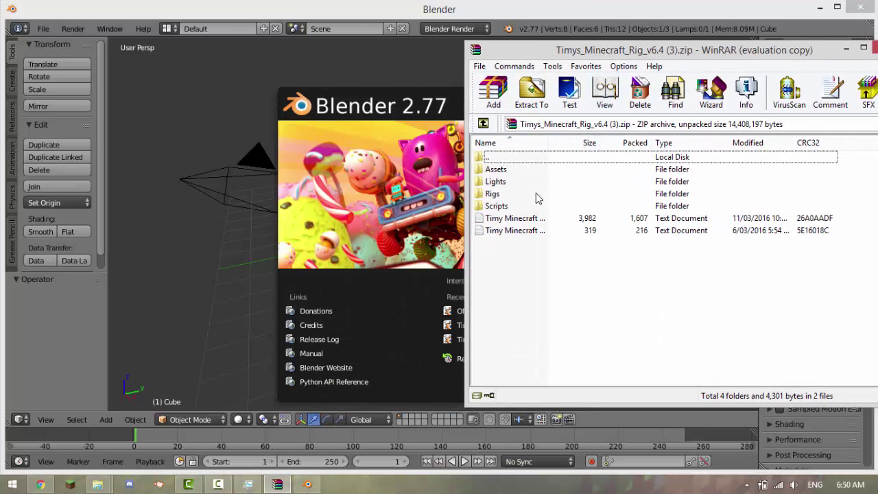
{"action": "double_click", "coordinate": [539, 195]}
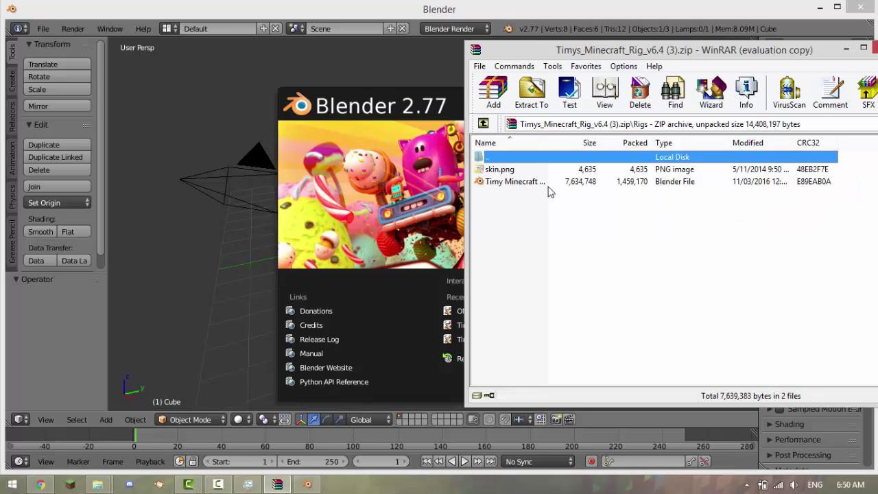
{"action": "left_click_drag", "start_coordinate": [547, 185], "coordinate": [266, 230]}
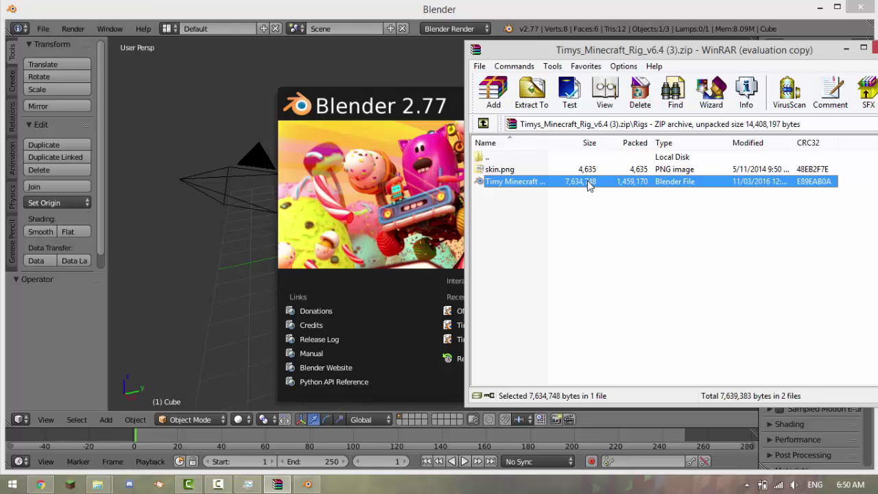
{"action": "left_click_drag", "start_coordinate": [588, 187], "coordinate": [230, 219]}
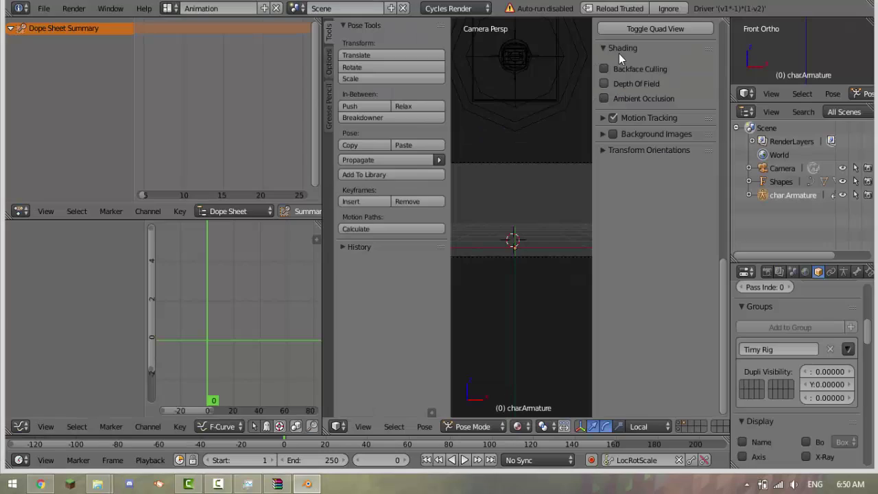
Reload the rig with trusted scripts, then enlarge the 3D view and zoom in outside camera view.
{"action": "left_click", "coordinate": [613, 12]}
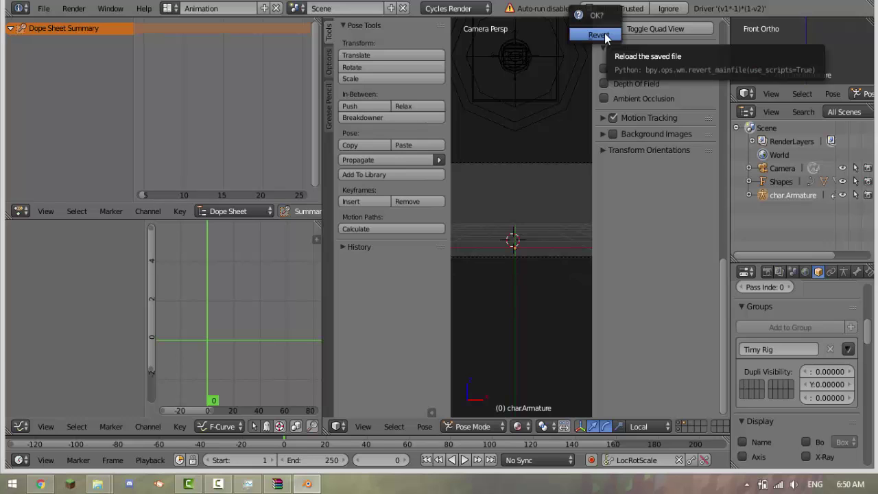
{"action": "left_click", "coordinate": [599, 35]}
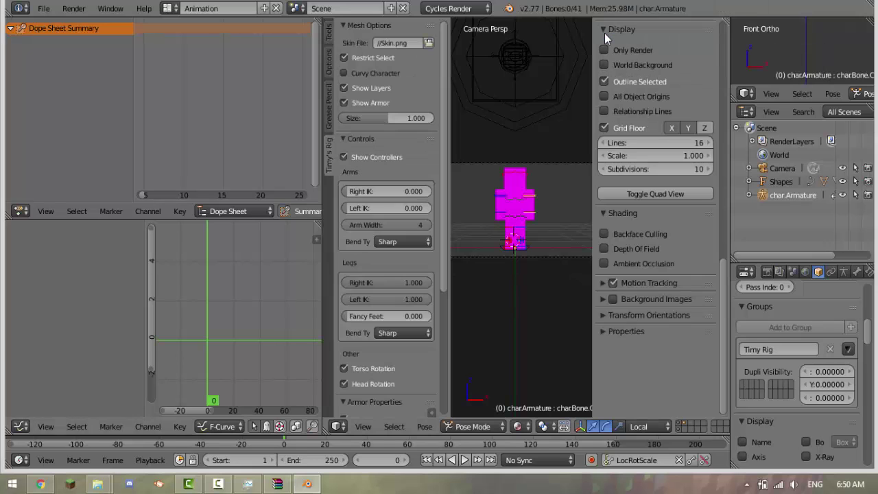
{"action": "left_click_drag", "start_coordinate": [321, 166], "coordinate": [25, 169]}
{"action": "scroll", "coordinate": [334, 124], "scroll_direction": "up", "scroll_amount": 3}
{"action": "scroll", "coordinate": [336, 131], "scroll_direction": "down", "scroll_amount": 4}
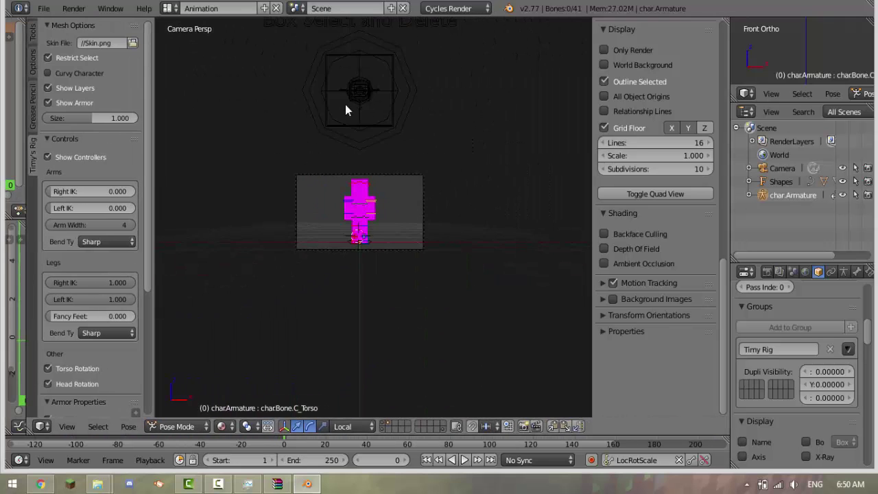
{"action": "middle_click_drag", "start_coordinate": [345, 104], "coordinate": [275, 156]}
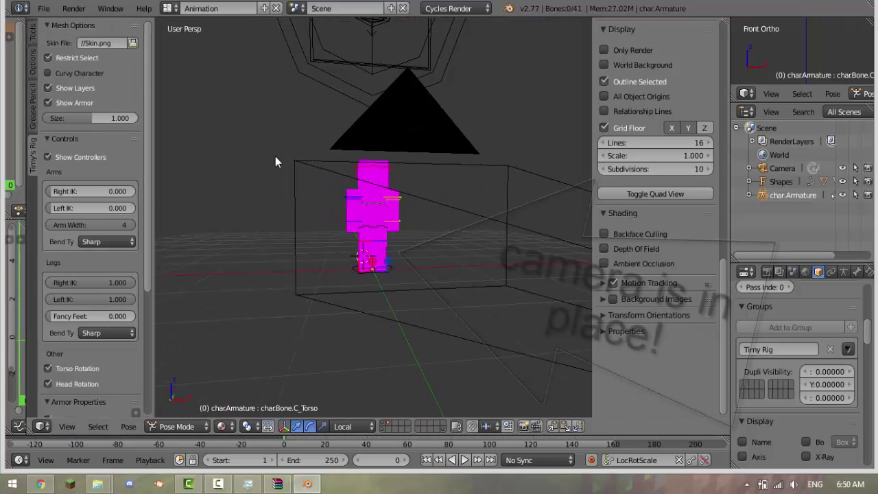
{"action": "scroll", "coordinate": [267, 151], "scroll_direction": "up", "scroll_amount": 5}
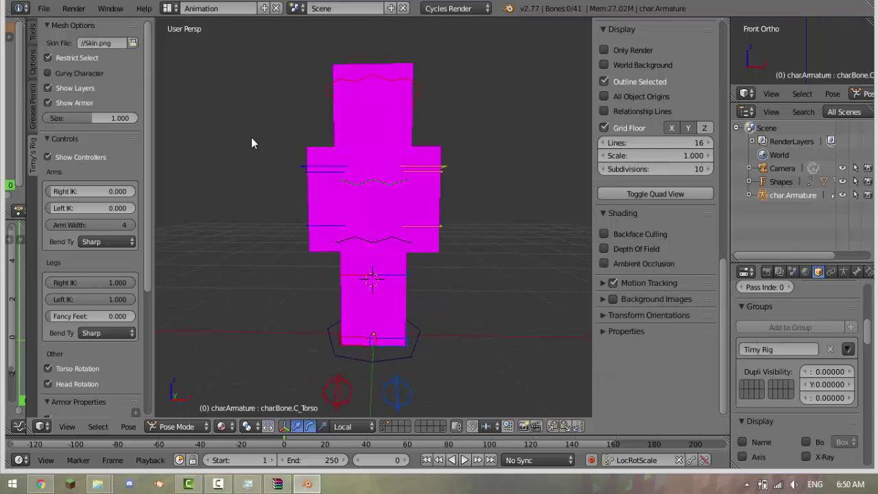
Pick the pug skin PNG from the Skins folder as the skin file, giving a tan hoodie.
{"action": "left_click", "coordinate": [132, 43]}
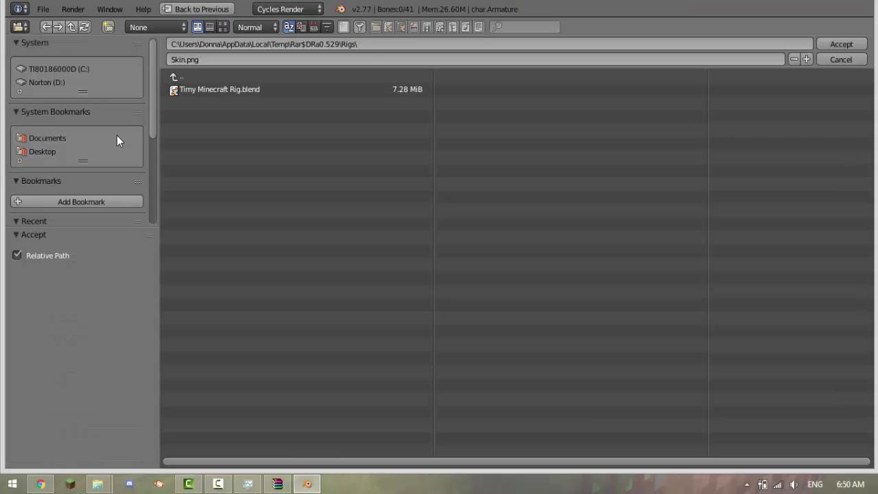
{"action": "left_click", "coordinate": [201, 197]}
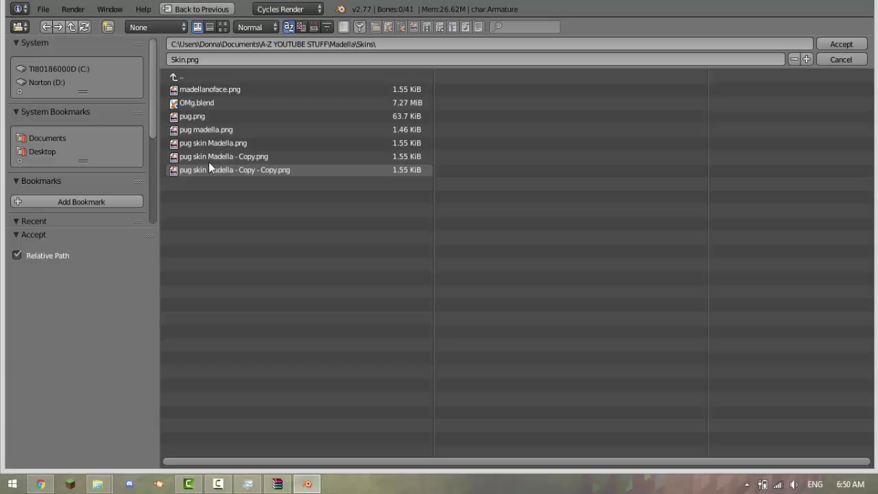
{"action": "double_click", "coordinate": [227, 157]}
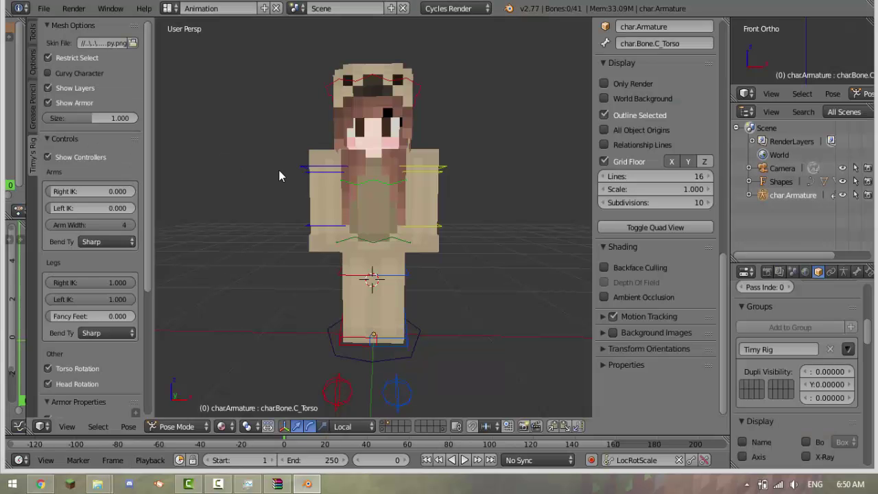
{"action": "middle_click_drag", "start_coordinate": [272, 122], "coordinate": [278, 158]}
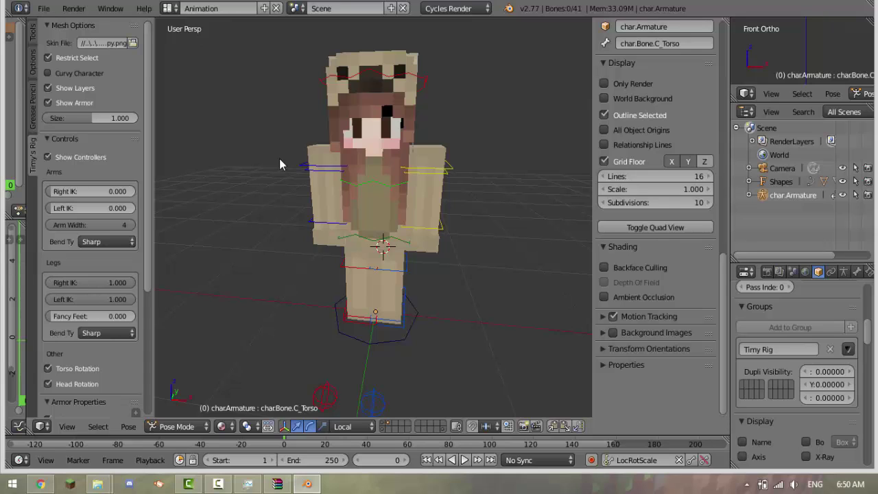
{"action": "left_click", "coordinate": [61, 72]}
{"action": "left_click", "coordinate": [61, 72]}
{"action": "left_click", "coordinate": [61, 72]}
{"action": "left_click", "coordinate": [61, 72]}
{"action": "middle_click_drag", "start_coordinate": [194, 130], "coordinate": [211, 117]}
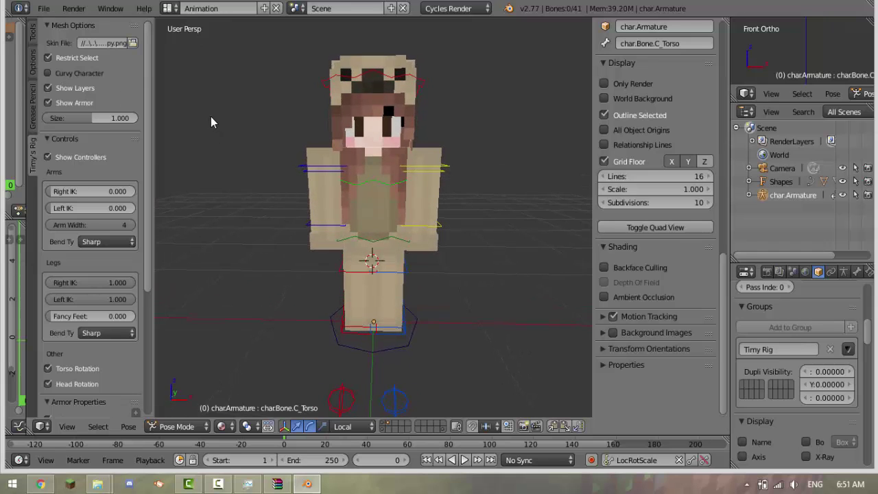
{"action": "mouse_move", "coordinate": [280, 188]}
{"action": "middle_mouse_down"}
{"action": "mouse_move", "coordinate": [292, 178]}
{"action": "mouse_move", "coordinate": [255, 159]}
{"action": "mouse_move", "coordinate": [270, 186]}
{"action": "middle_mouse_up"}
{"action": "scroll", "coordinate": [271, 158], "scroll_direction": "down", "scroll_amount": 2}
{"action": "scroll", "coordinate": [271, 181], "scroll_direction": "up", "scroll_amount": 3}
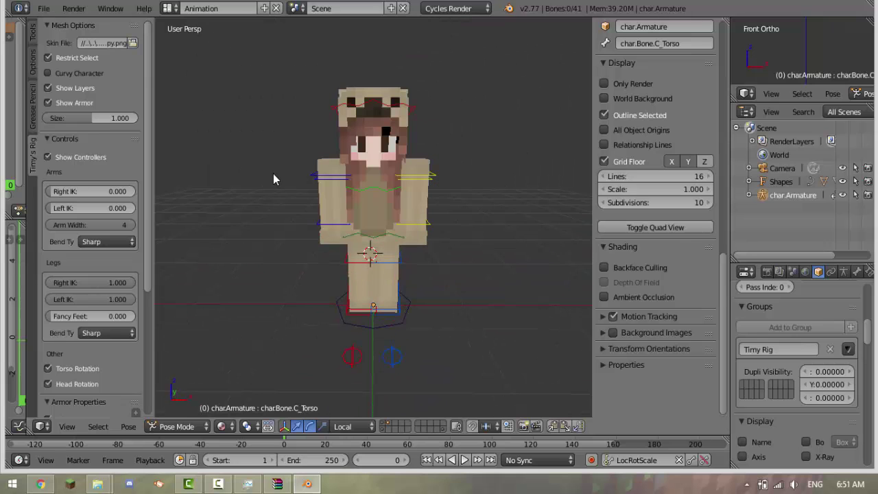
{"action": "scroll", "coordinate": [273, 172], "scroll_direction": "up", "scroll_amount": 5}
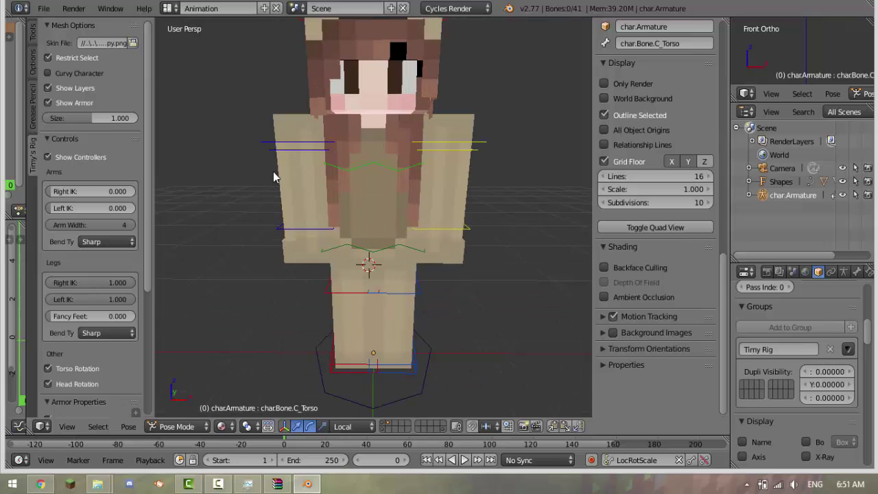
{"action": "scroll", "coordinate": [273, 177], "scroll_direction": "down", "scroll_amount": 3}
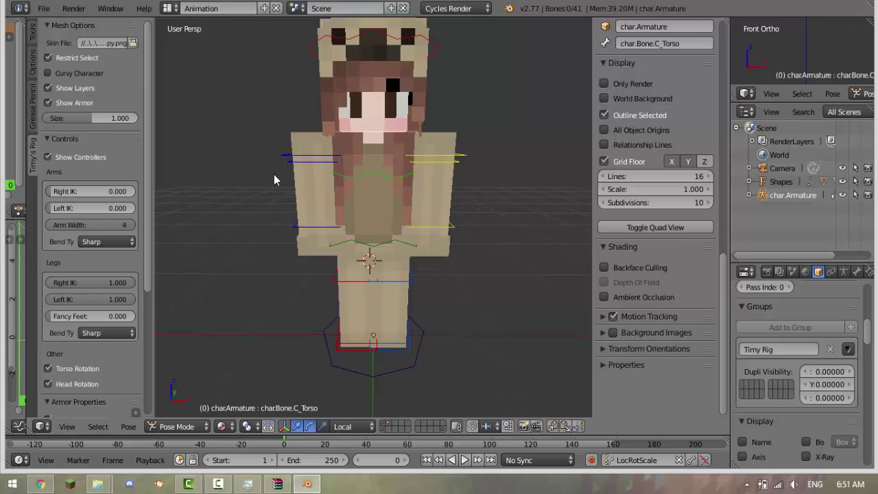
{"action": "middle_click_drag", "start_coordinate": [273, 174], "coordinate": [427, 201]}
Rotate the left arm bones so the left upper arm swings outward.
{"action": "right_click", "coordinate": [426, 201]}
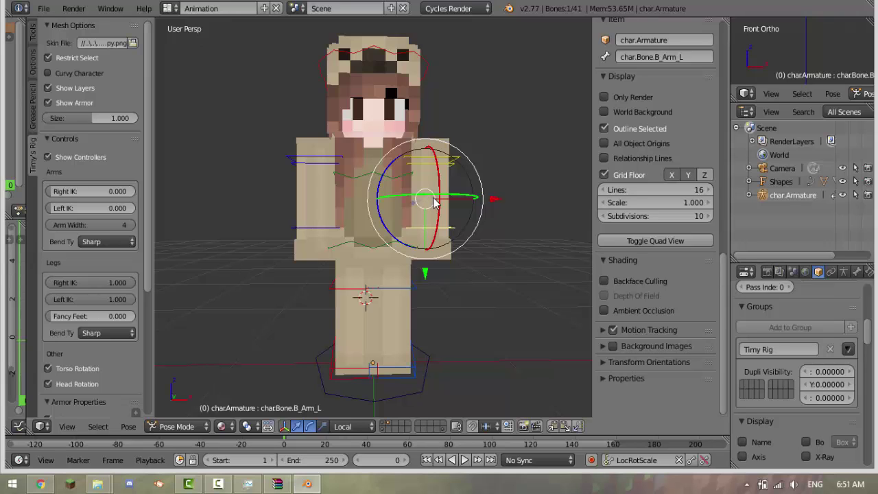
{"action": "key", "text": "r"}
{"action": "key", "text": "r"}
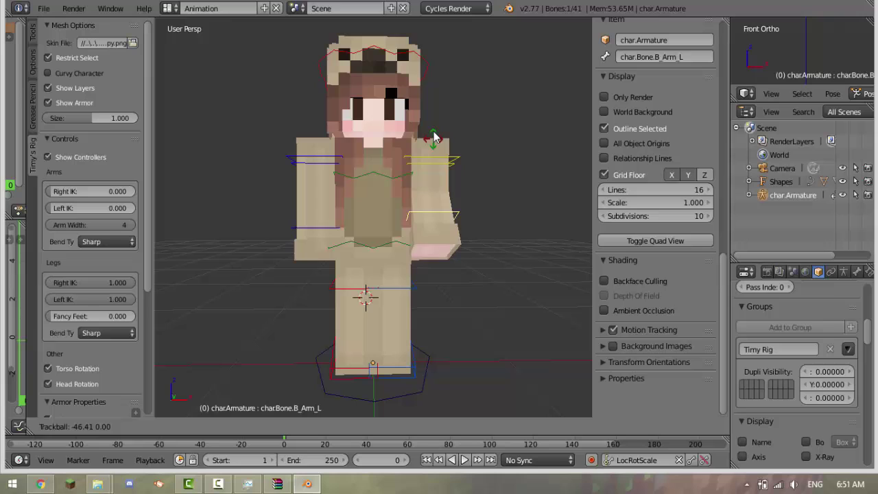
{"action": "left_click", "coordinate": [432, 138]}
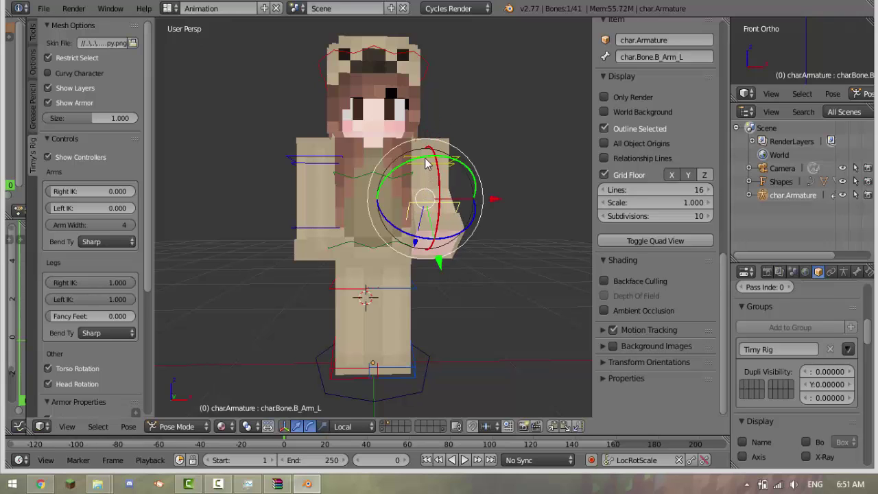
{"action": "right_click", "coordinate": [426, 163]}
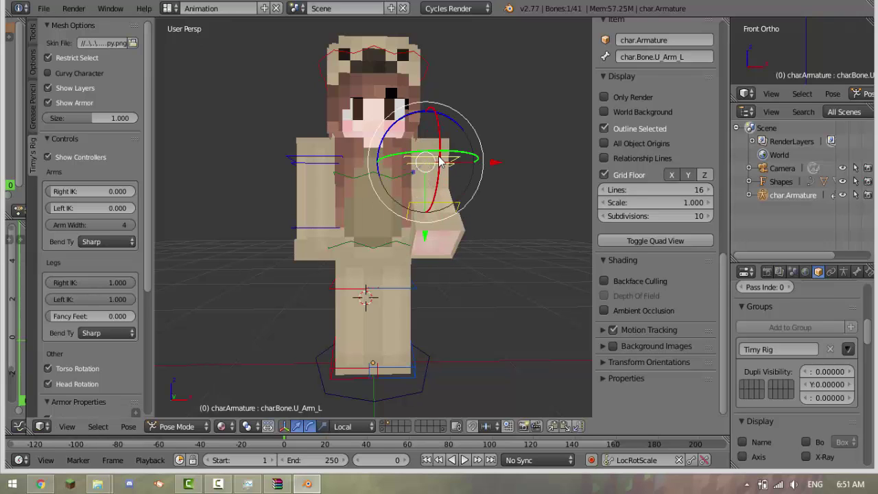
{"action": "key", "text": "r"}
{"action": "key", "text": "r"}
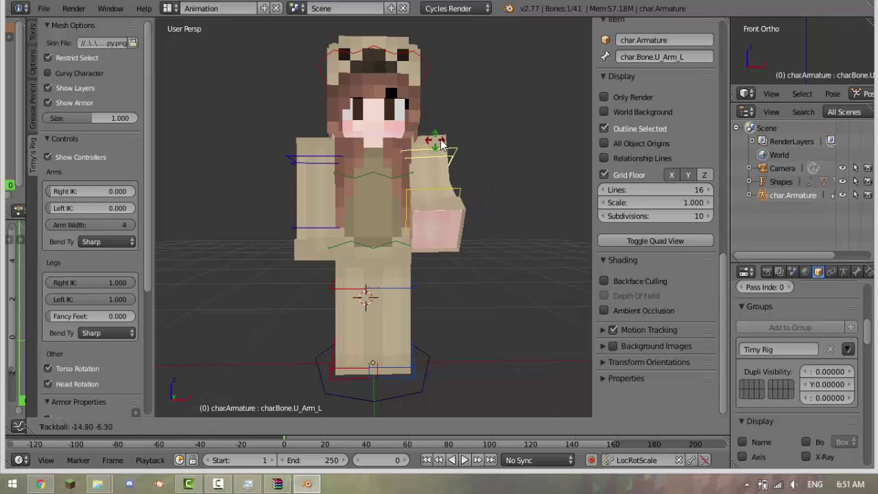
{"action": "key", "text": "r"}
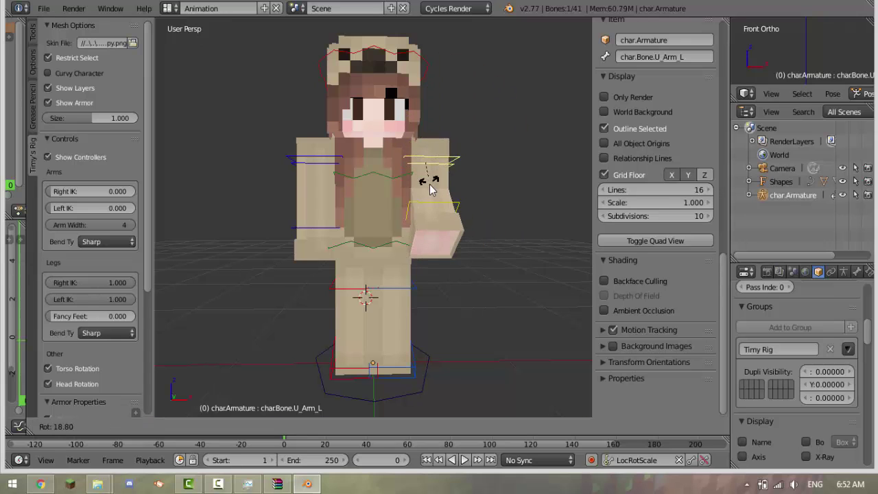
{"action": "left_click", "coordinate": [164, 221]}
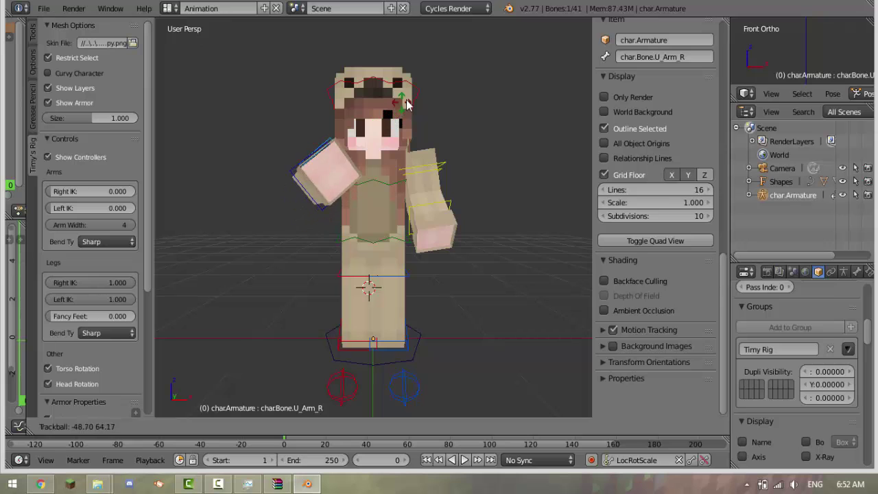
Keep the right upper arm raised in front of the face and reframe the view.
{"action": "left_click", "coordinate": [408, 113]}
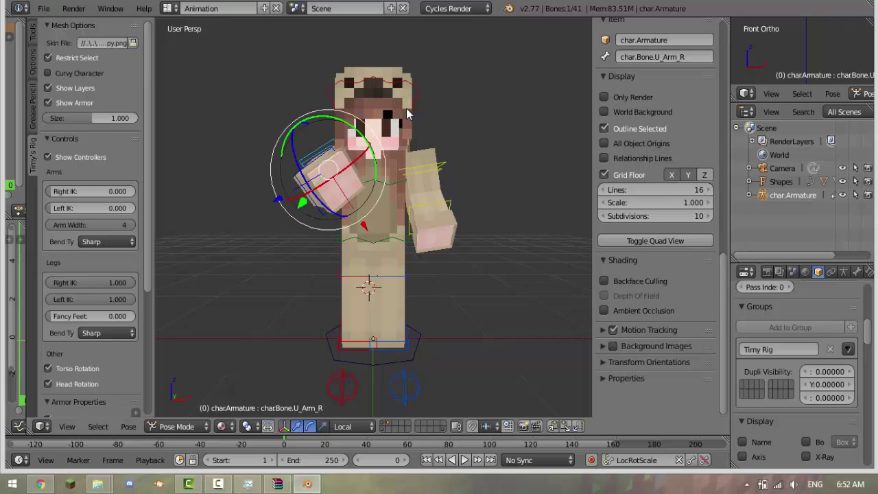
{"action": "key", "text": "r"}
{"action": "key", "text": "Escape"}
{"action": "middle_click_drag", "start_coordinate": [329, 233], "coordinate": [298, 254]}
{"action": "scroll", "coordinate": [277, 243], "scroll_direction": "up", "scroll_amount": 3}
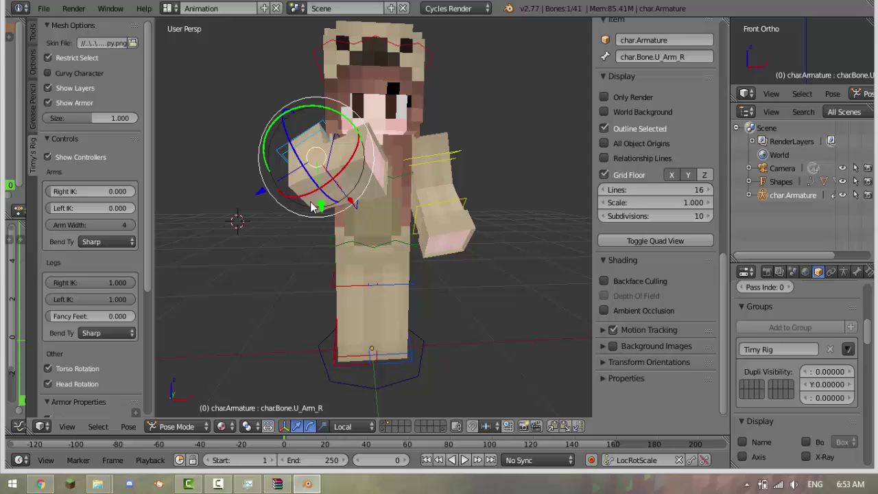
{"action": "middle_click_drag", "start_coordinate": [248, 319], "coordinate": [244, 305]}
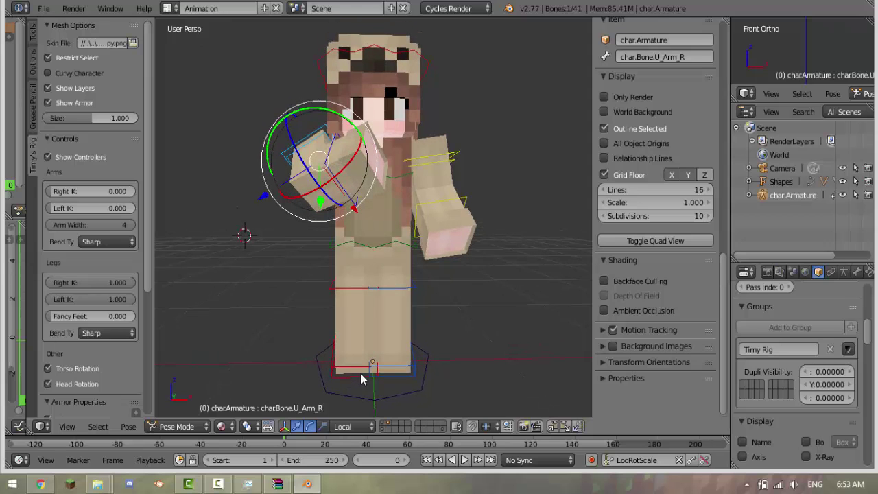
Move the IK_Leg_L foot control up and forward to bend the left leg.
{"action": "right_click", "coordinate": [388, 359]}
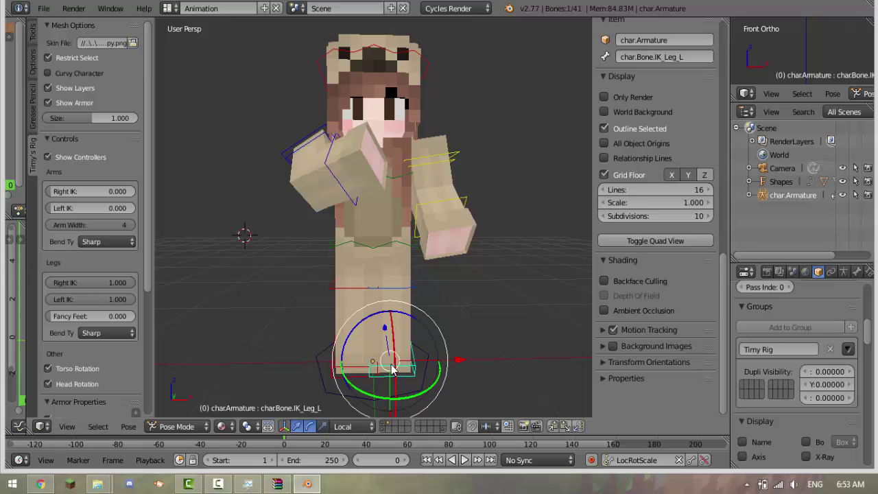
{"action": "key", "text": "g"}
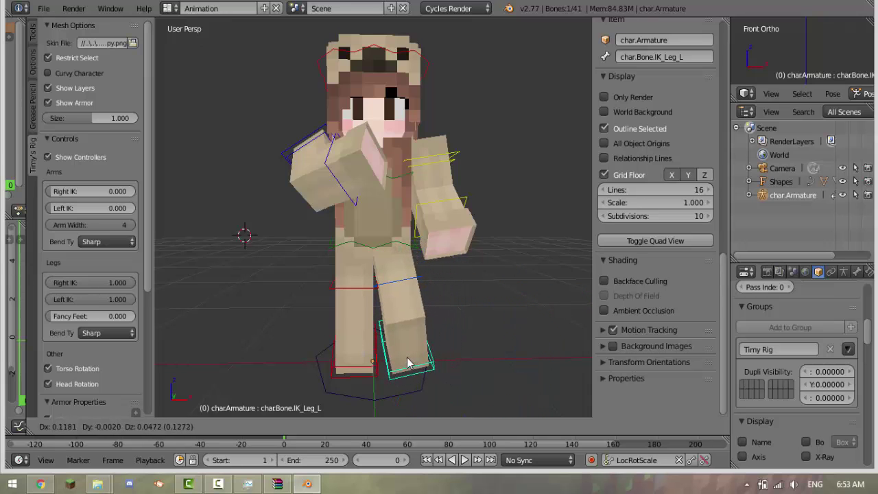
{"action": "left_click", "coordinate": [407, 362]}
{"action": "right_click", "coordinate": [357, 365]}
{"action": "scroll", "coordinate": [387, 125], "scroll_direction": "down", "scroll_amount": 2}
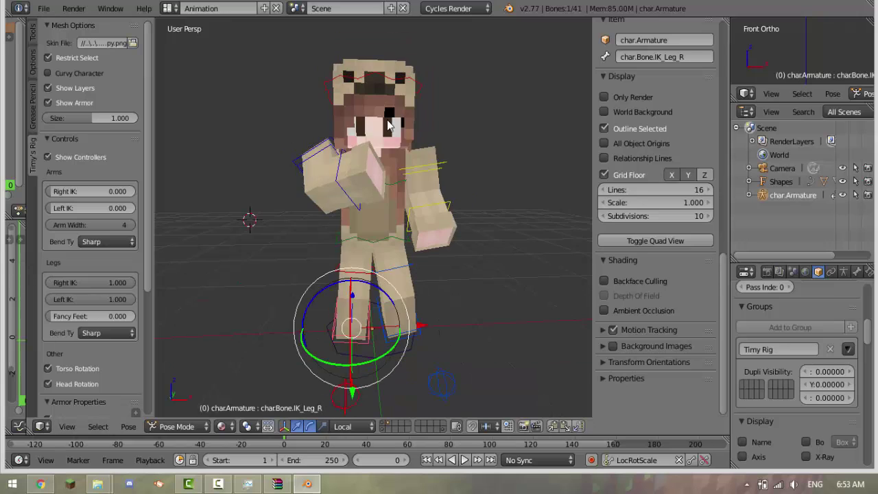
Tilt the Head bone slightly to one side using trackball rotation.
{"action": "right_click", "coordinate": [380, 83]}
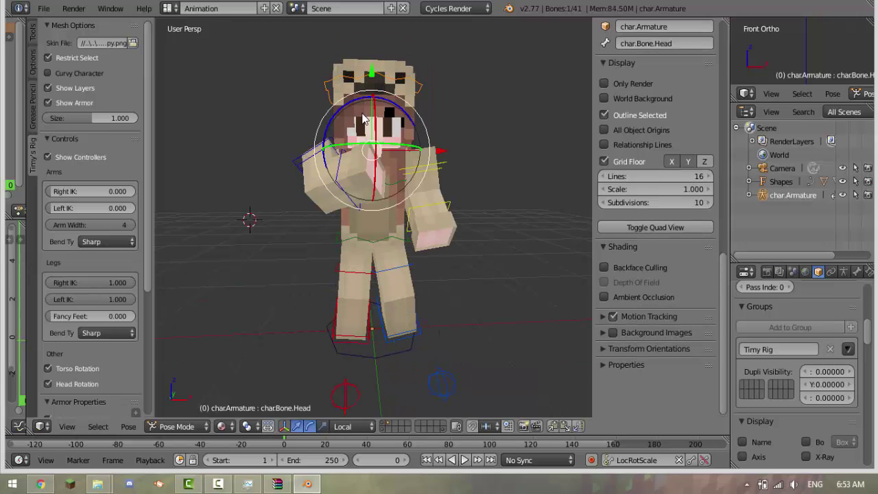
{"action": "key", "text": "r"}
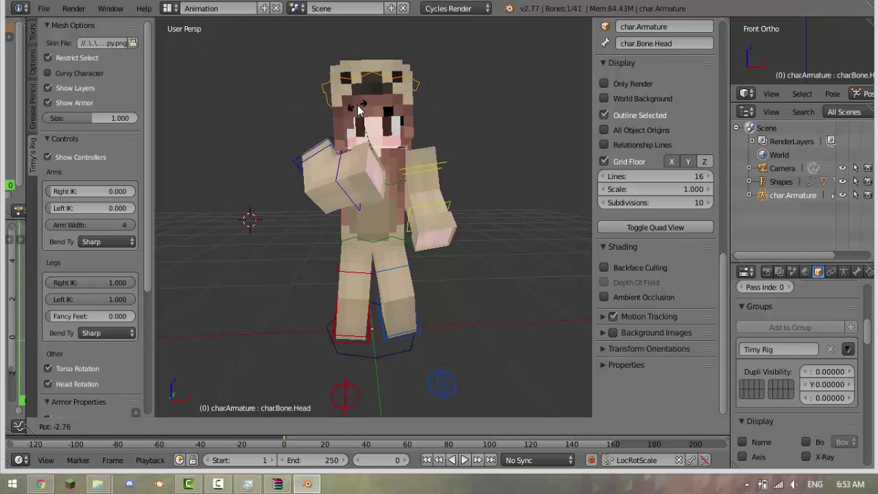
{"action": "left_click", "coordinate": [362, 118]}
{"action": "key", "text": "r"}
{"action": "key", "text": "r"}
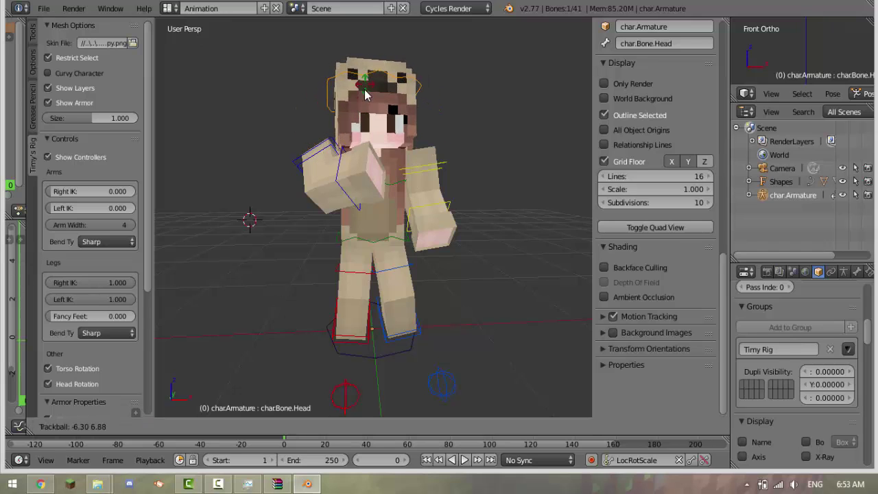
{"action": "left_click", "coordinate": [367, 104]}
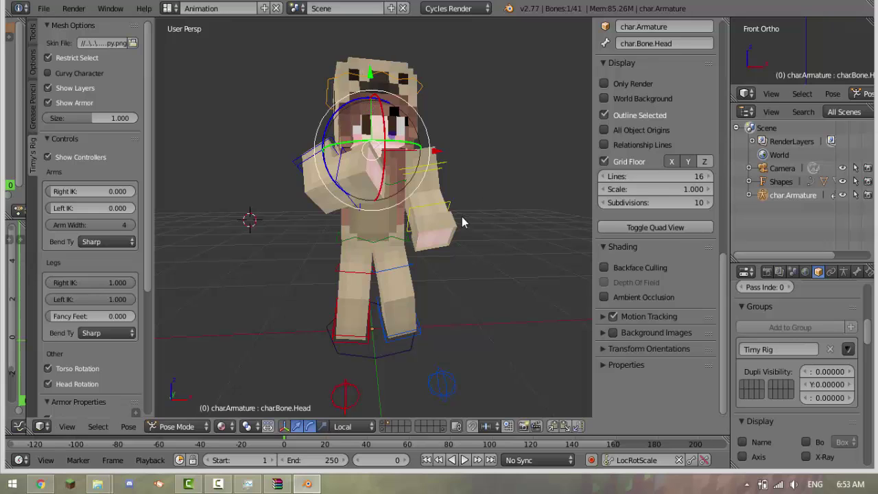
Try rotating the M_Torso bone, then cancel so the torso stays upright.
{"action": "right_click", "coordinate": [369, 231]}
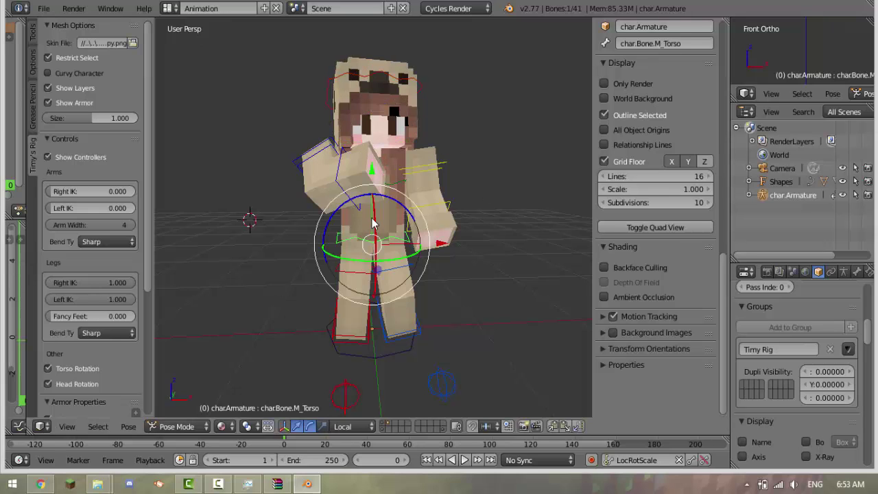
{"action": "key", "text": "r"}
{"action": "key", "text": "r"}
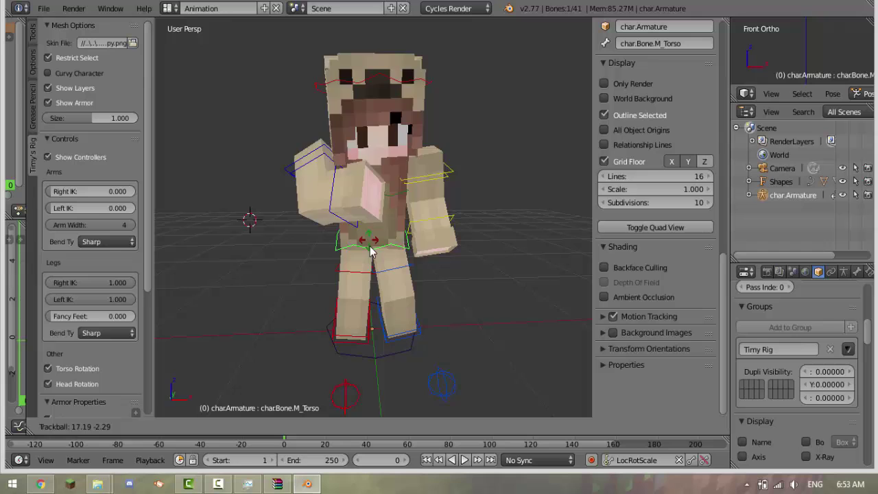
{"action": "key", "text": "r"}
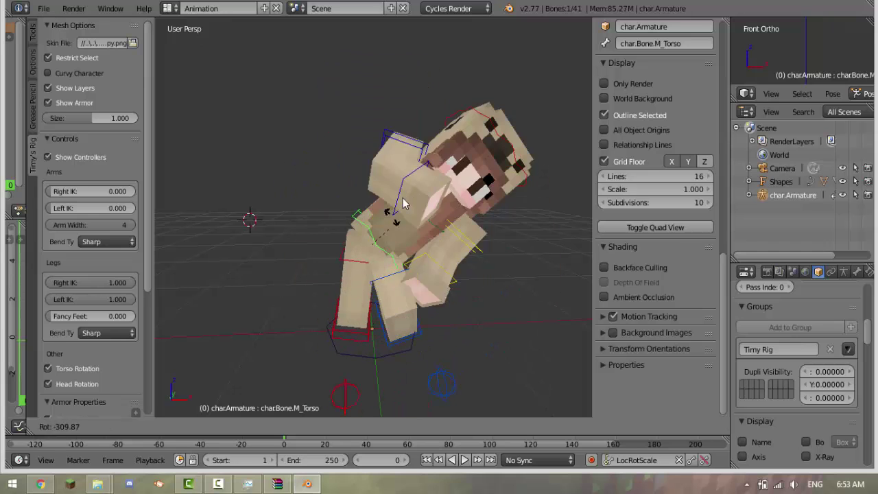
{"action": "right_click", "coordinate": [393, 154]}
{"action": "scroll", "coordinate": [128, 208], "scroll_direction": "down", "scroll_amount": 5}
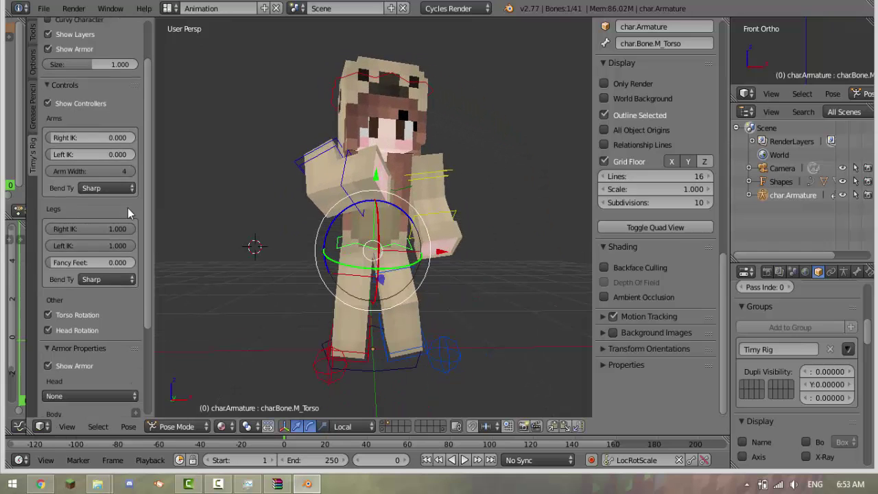
{"action": "scroll", "coordinate": [126, 207], "scroll_direction": "down", "scroll_amount": 3}
{"action": "scroll", "coordinate": [99, 65], "scroll_direction": "up", "scroll_amount": 6}
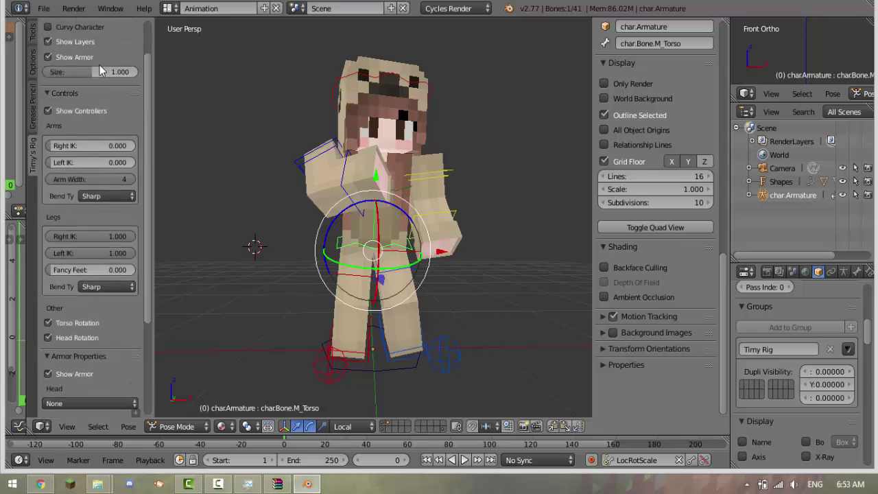
{"action": "scroll", "coordinate": [85, 176], "scroll_direction": "down", "scroll_amount": 6}
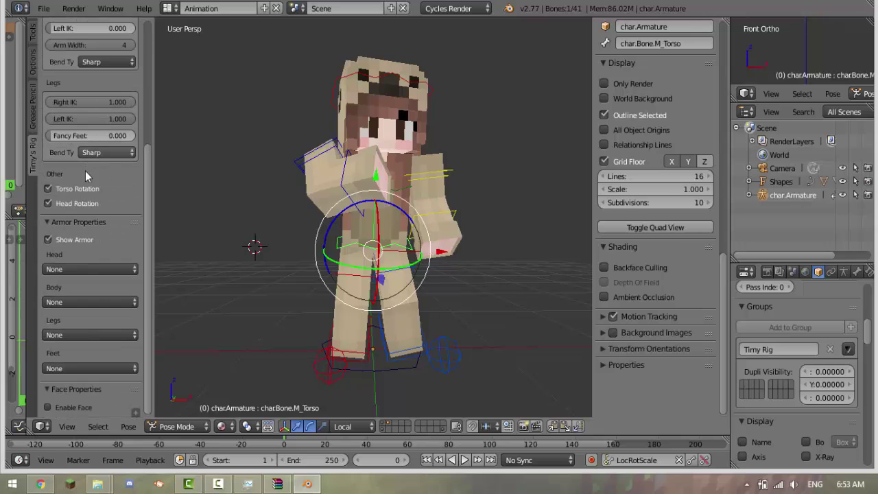
Try a Gold helmet on the character, then set the helmet back to None.
{"action": "left_click", "coordinate": [54, 270]}
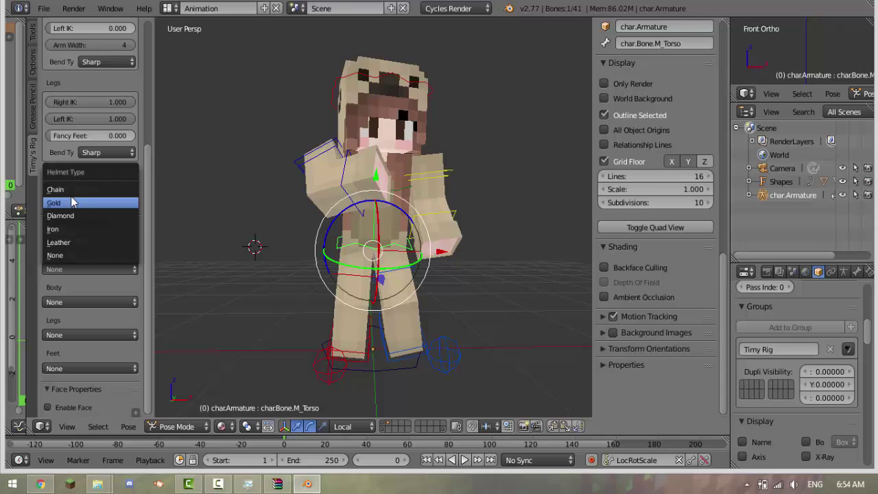
{"action": "left_click", "coordinate": [74, 202]}
{"action": "left_click", "coordinate": [61, 269]}
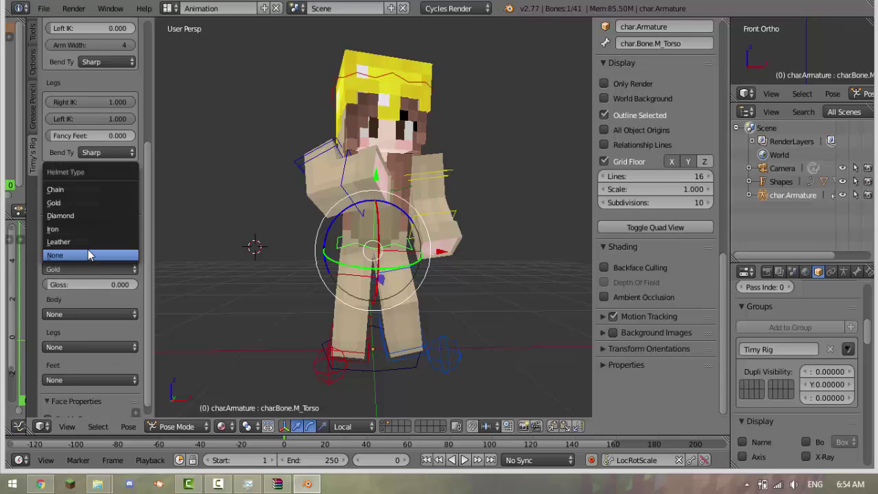
{"action": "left_click", "coordinate": [88, 255]}
Give the character a Leather chestplate tinted light blue.
{"action": "left_click", "coordinate": [82, 302]}
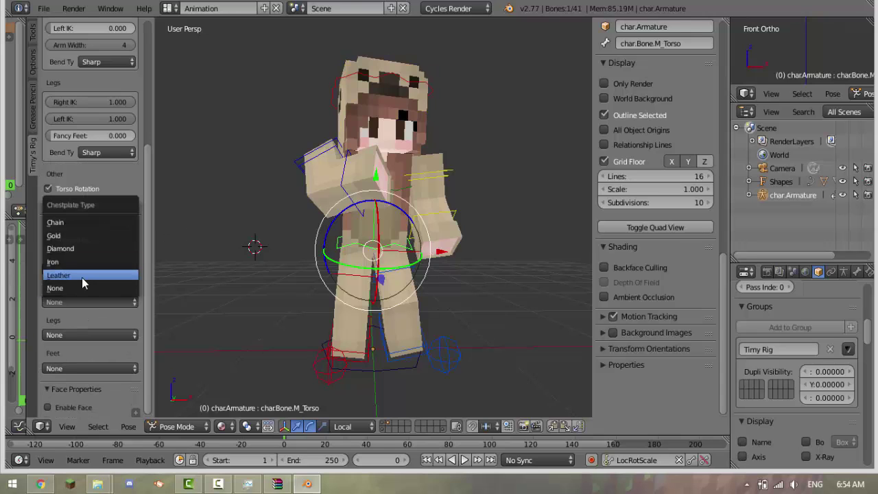
{"action": "left_click", "coordinate": [81, 277]}
{"action": "left_click", "coordinate": [103, 314]}
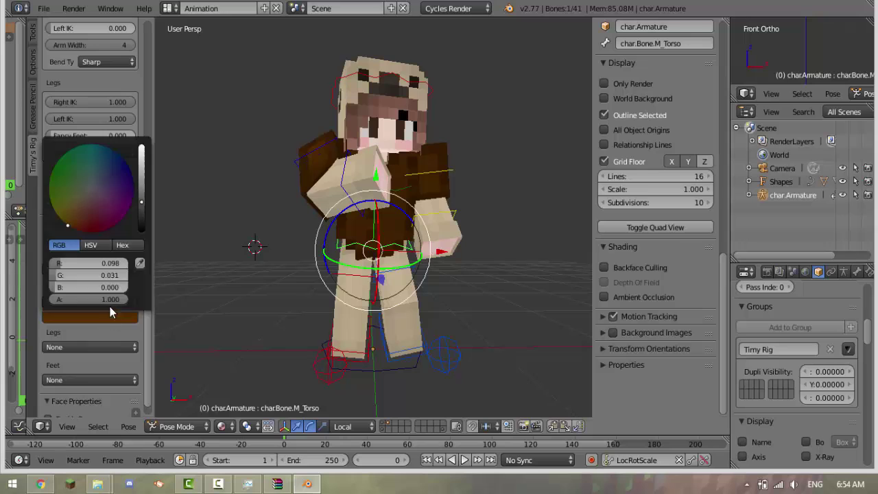
{"action": "left_click", "coordinate": [90, 189]}
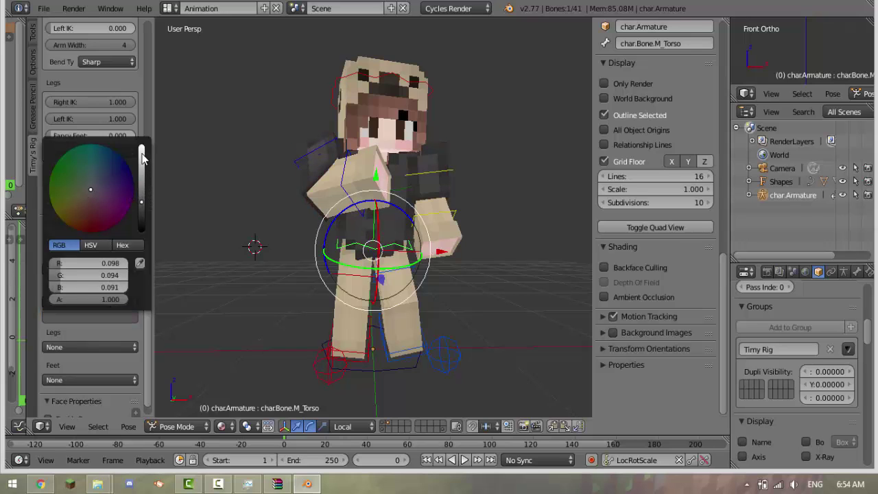
{"action": "left_click_drag", "start_coordinate": [143, 158], "coordinate": [145, 124]}
{"action": "mouse_move", "coordinate": [110, 223]}
{"action": "left_mouse_down"}
{"action": "mouse_move", "coordinate": [63, 219]}
{"action": "mouse_move", "coordinate": [77, 172]}
{"action": "left_mouse_up"}
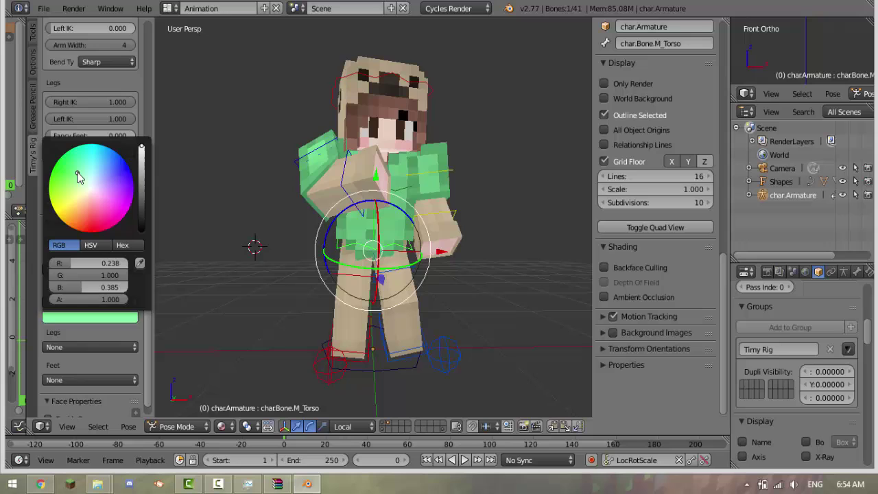
{"action": "left_click", "coordinate": [108, 173]}
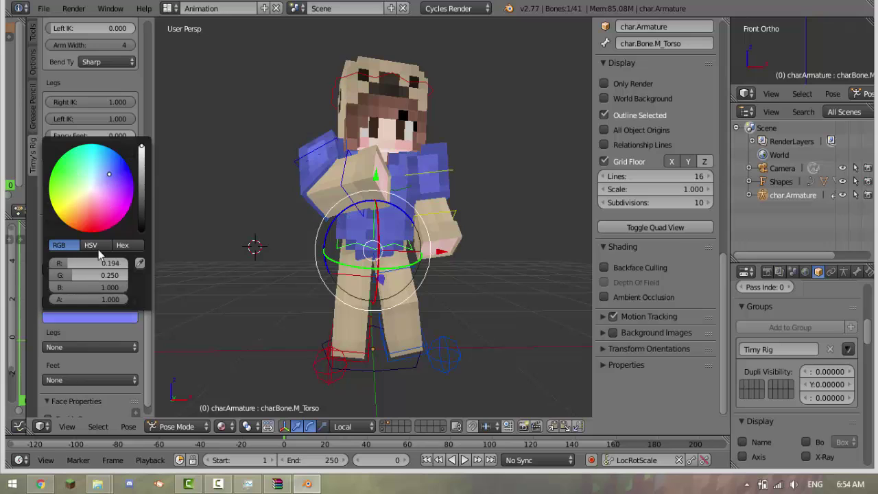
{"action": "left_click", "coordinate": [89, 317]}
{"action": "scroll", "coordinate": [248, 244], "scroll_direction": "down", "scroll_amount": 1}
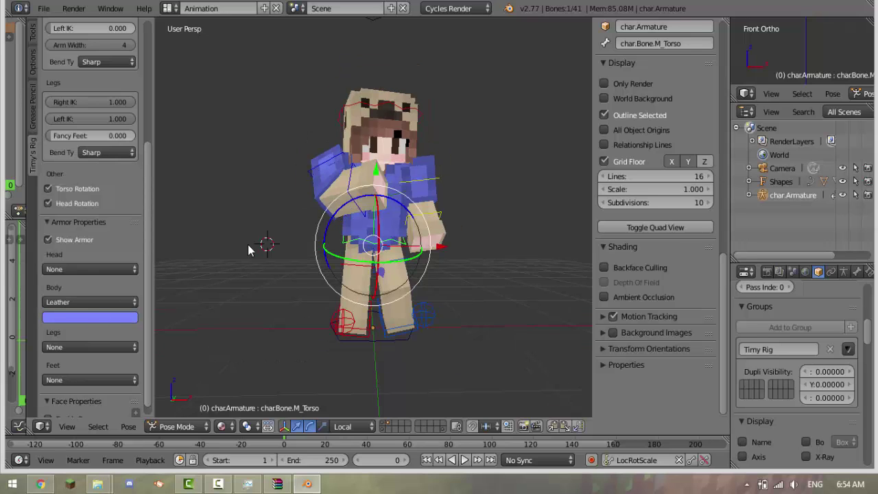
{"action": "left_click", "coordinate": [81, 302]}
{"action": "left_click", "coordinate": [81, 317]}
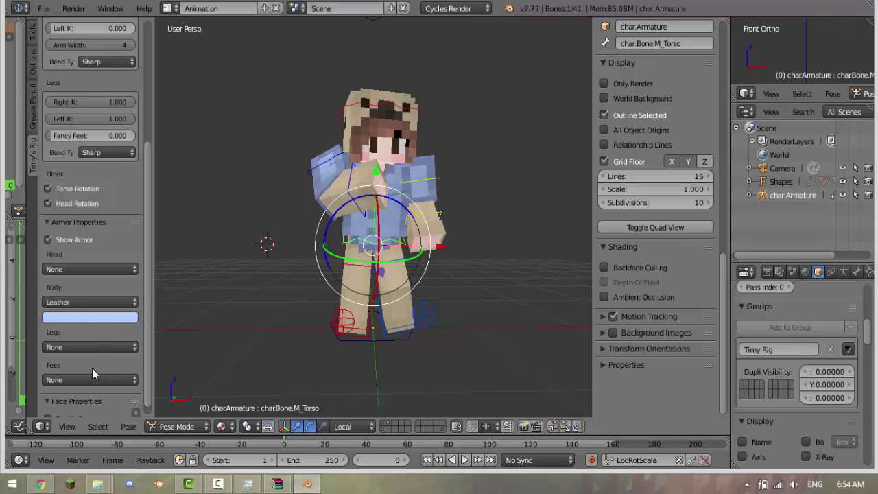
Keep the leggings and boots set to None.
{"action": "left_click", "coordinate": [103, 346]}
{"action": "left_click", "coordinate": [103, 333]}
{"action": "left_click", "coordinate": [109, 378]}
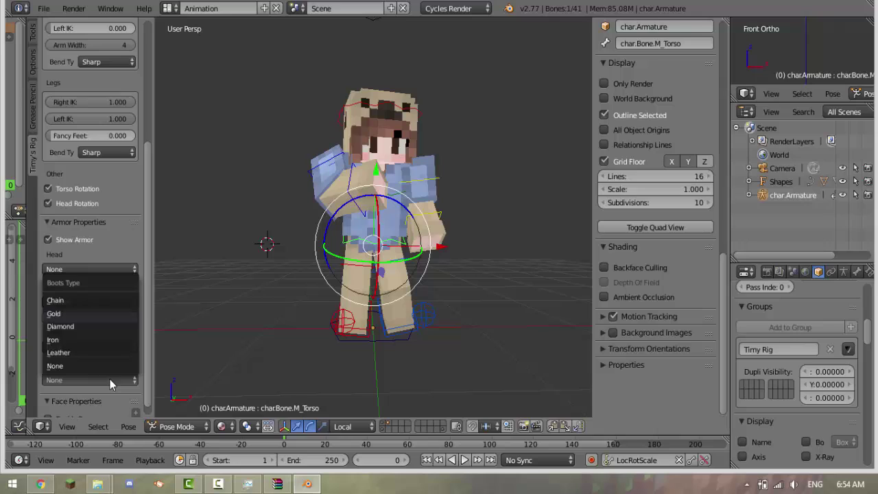
{"action": "scroll", "coordinate": [150, 359], "scroll_direction": "down", "scroll_amount": 1}
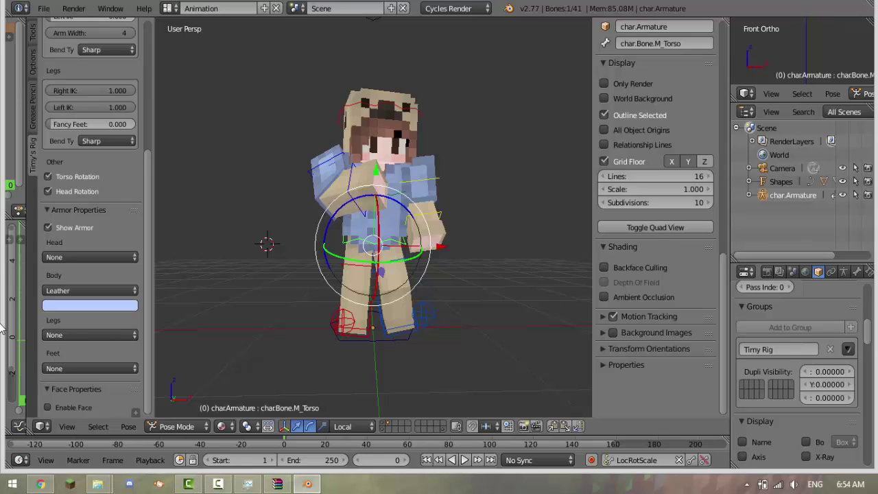
Enable the face rig and zoom in on the character's face.
{"action": "left_click", "coordinate": [65, 410]}
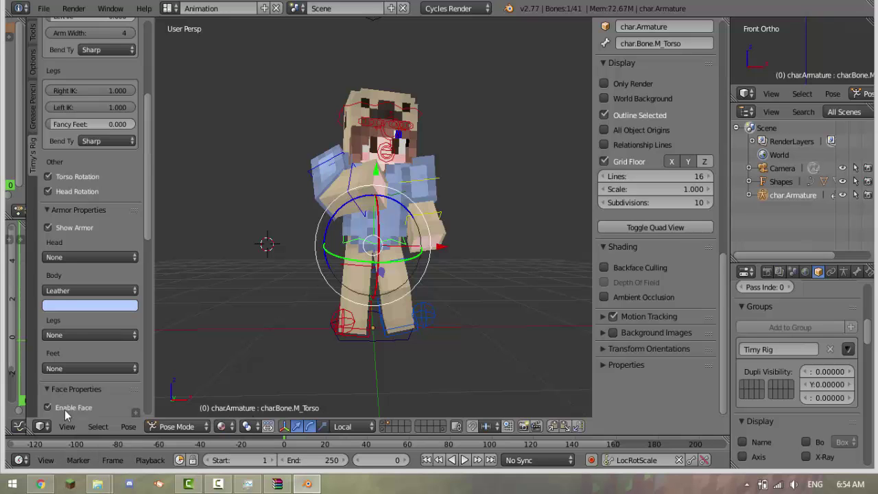
{"action": "scroll", "coordinate": [75, 404], "scroll_direction": "up", "scroll_amount": 1}
{"action": "scroll", "coordinate": [295, 94], "scroll_direction": "up", "scroll_amount": 3}
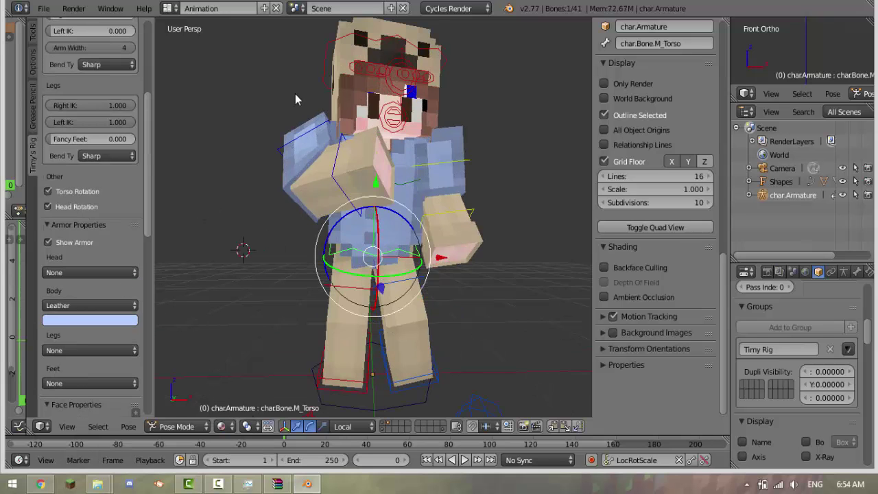
{"action": "middle_click_drag", "start_coordinate": [295, 94], "coordinate": [381, 106]}
{"action": "right_click", "coordinate": [394, 118]}
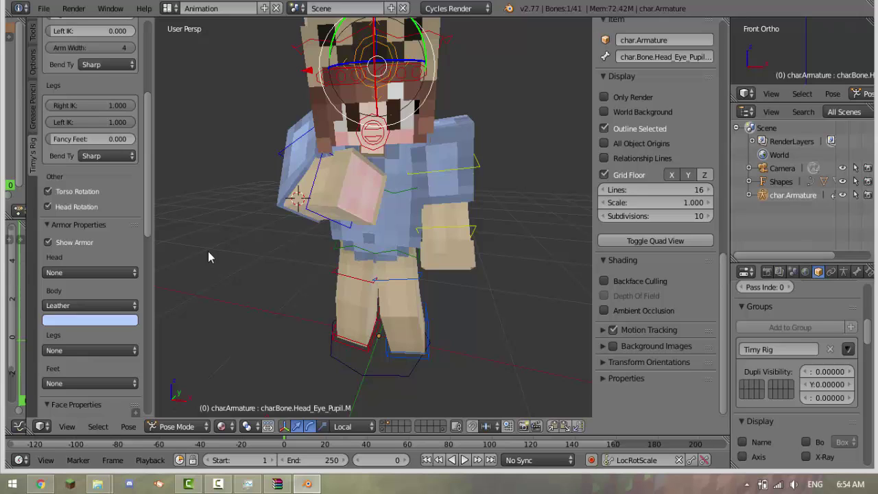
Reposition the left eyebrow bone and the eye pupil bone.
{"action": "right_click", "coordinate": [381, 90]}
{"action": "key", "text": "g"}
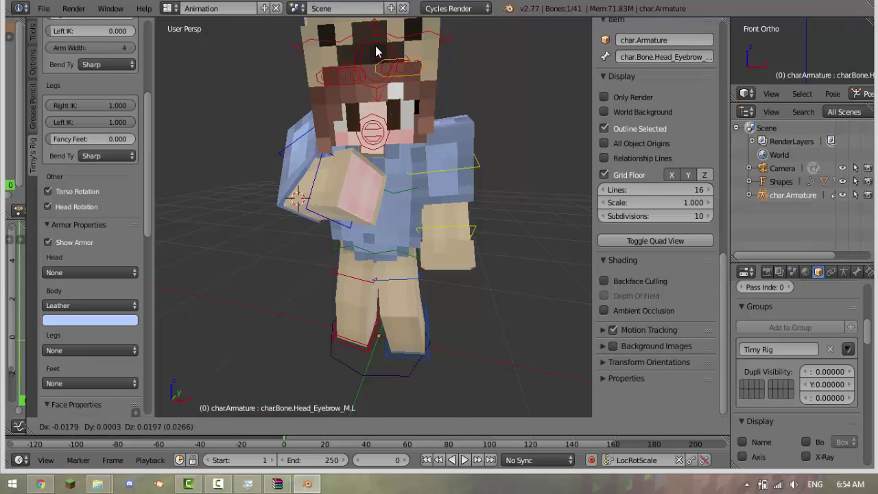
{"action": "left_click", "coordinate": [376, 51]}
{"action": "right_click", "coordinate": [379, 127]}
{"action": "key", "text": "g"}
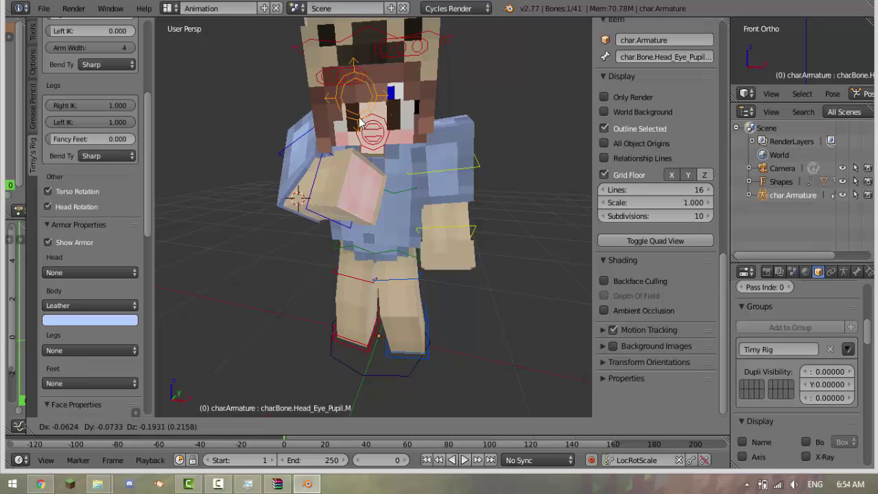
{"action": "left_click", "coordinate": [378, 35]}
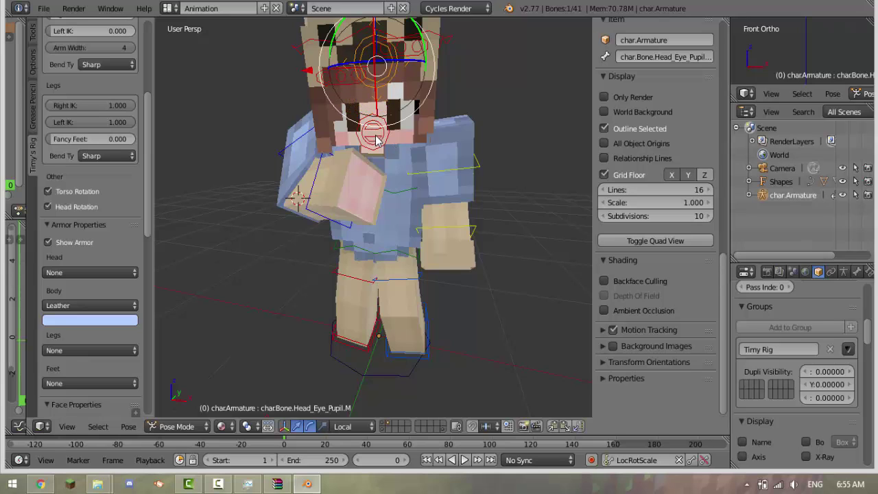
Move Head_MouthControl and lower Head_MouthPos on the face.
{"action": "right_click", "coordinate": [375, 138]}
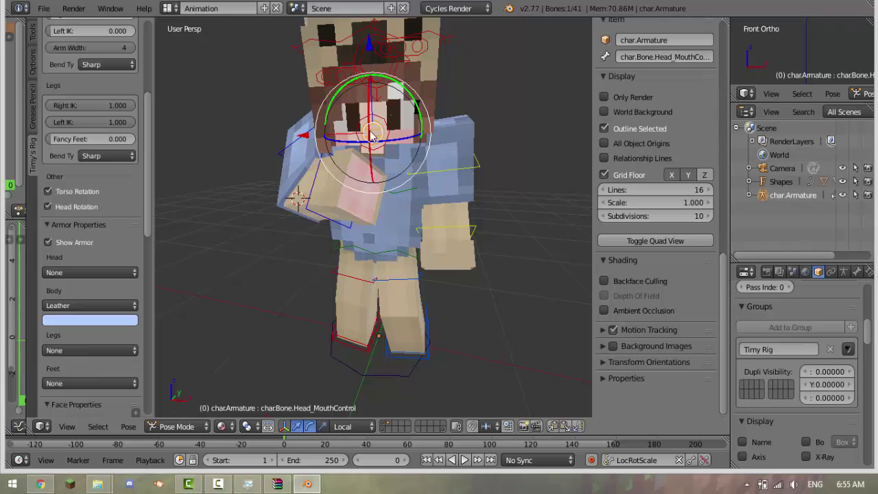
{"action": "key", "text": "g"}
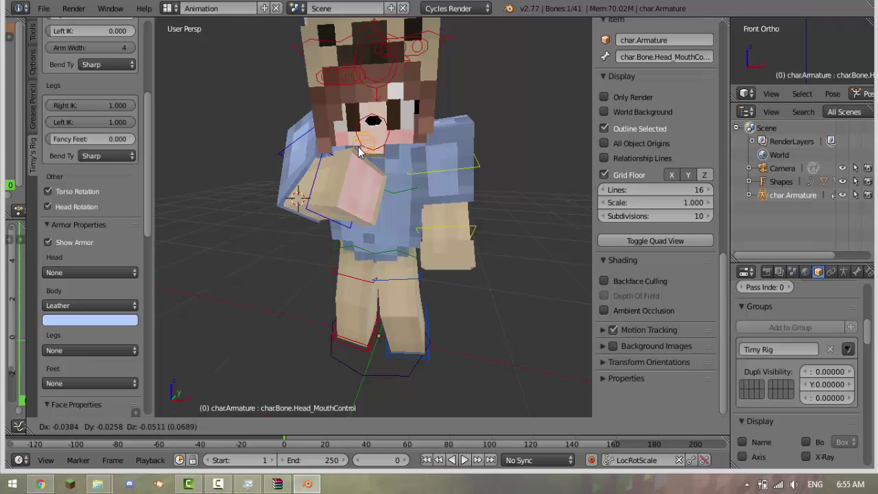
{"action": "left_click", "coordinate": [360, 150]}
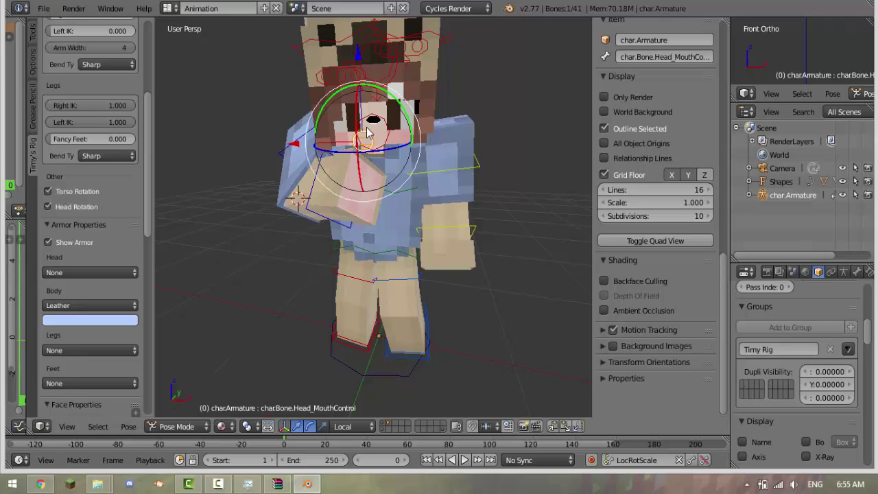
{"action": "right_click", "coordinate": [375, 129]}
{"action": "key", "text": "g"}
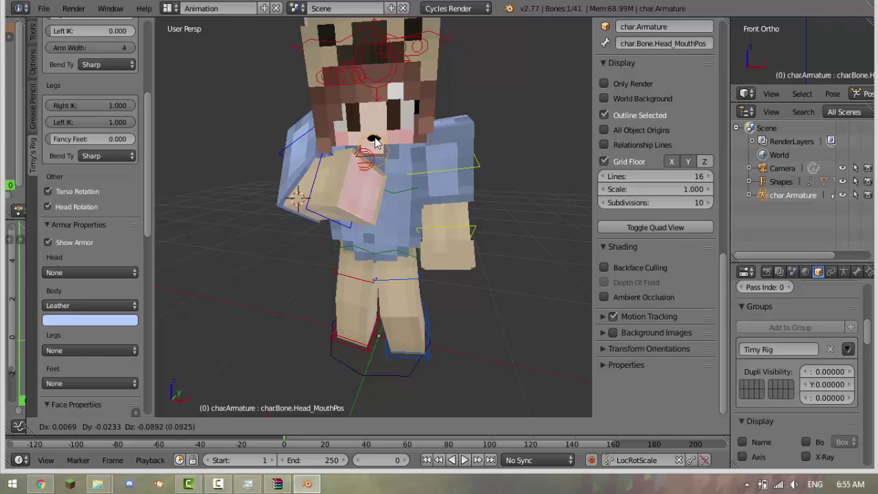
{"action": "left_click", "coordinate": [374, 140]}
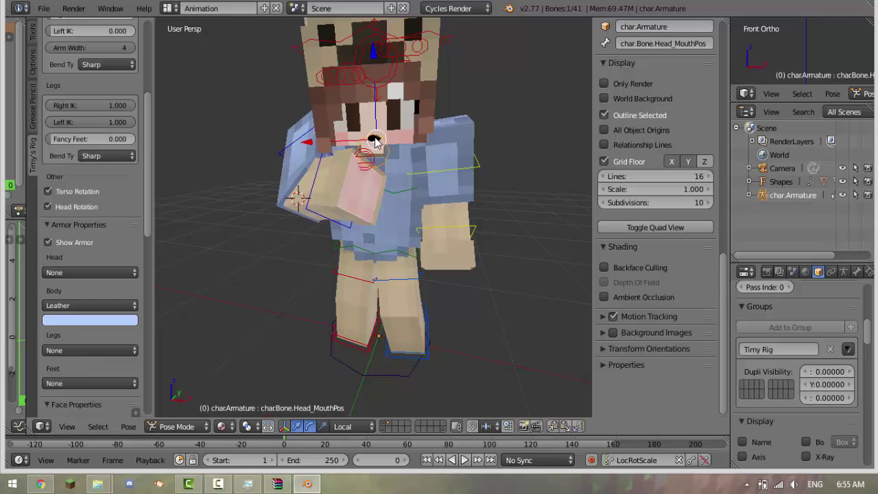
Rotate Head_MouthControl about 186° into a smile, then view the whole character.
{"action": "scroll", "coordinate": [480, 195], "scroll_direction": "up", "scroll_amount": 4}
{"action": "scroll", "coordinate": [408, 51], "scroll_direction": "down", "scroll_amount": 3}
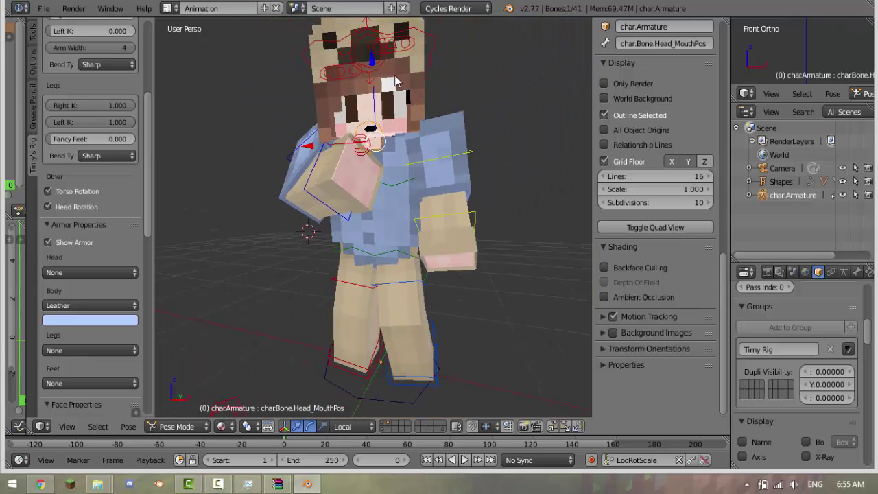
{"action": "scroll", "coordinate": [405, 82], "scroll_direction": "up", "scroll_amount": 3}
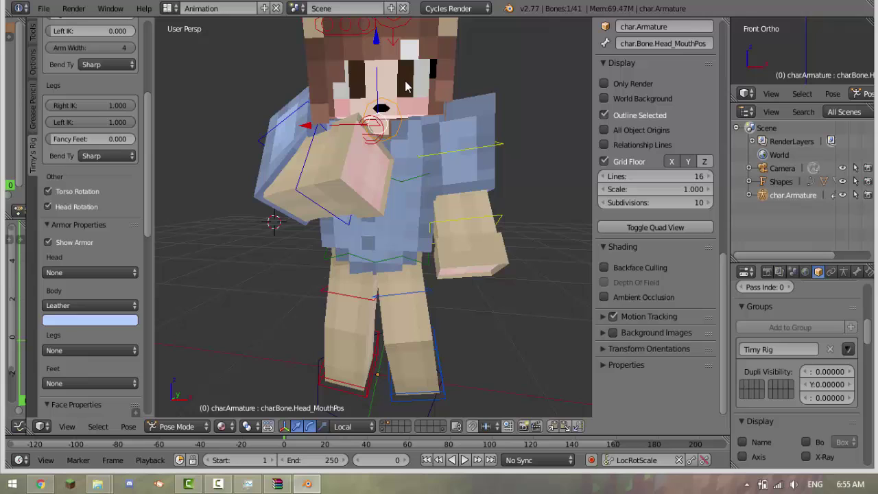
{"action": "right_click", "coordinate": [382, 113]}
{"action": "key", "text": "r"}
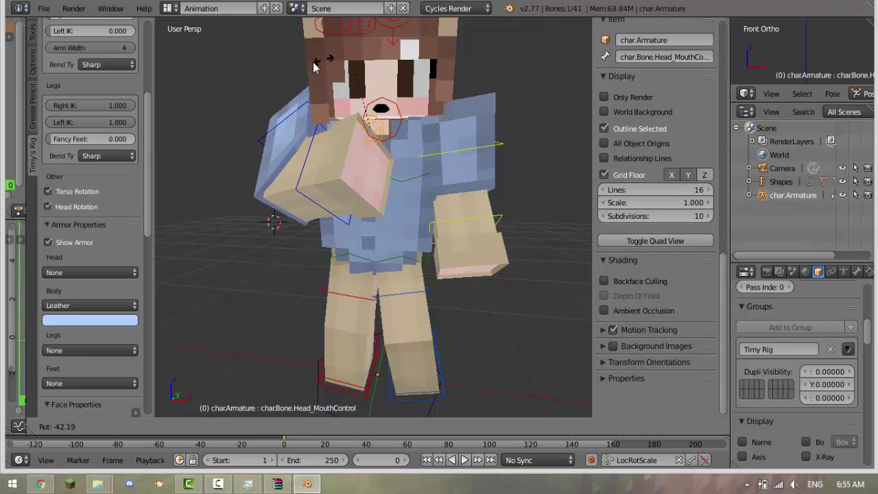
{"action": "left_click", "coordinate": [352, 284]}
{"action": "mouse_move", "coordinate": [517, 181]}
{"action": "middle_mouse_down"}
{"action": "mouse_move", "coordinate": [457, 173]}
{"action": "mouse_move", "coordinate": [502, 176]}
{"action": "middle_mouse_up"}
{"action": "scroll", "coordinate": [514, 165], "scroll_direction": "down", "scroll_amount": 3}
{"action": "scroll", "coordinate": [517, 167], "scroll_direction": "up", "scroll_amount": 2}
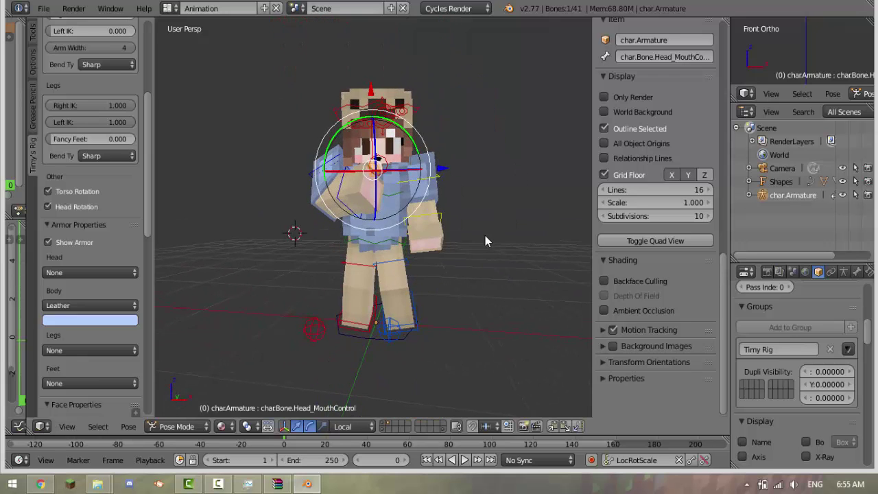
Review Cycles render settings: 1920 px resolution, 24 samples, Transparent film.
{"action": "middle_click_drag", "start_coordinate": [485, 235], "coordinate": [538, 225]}
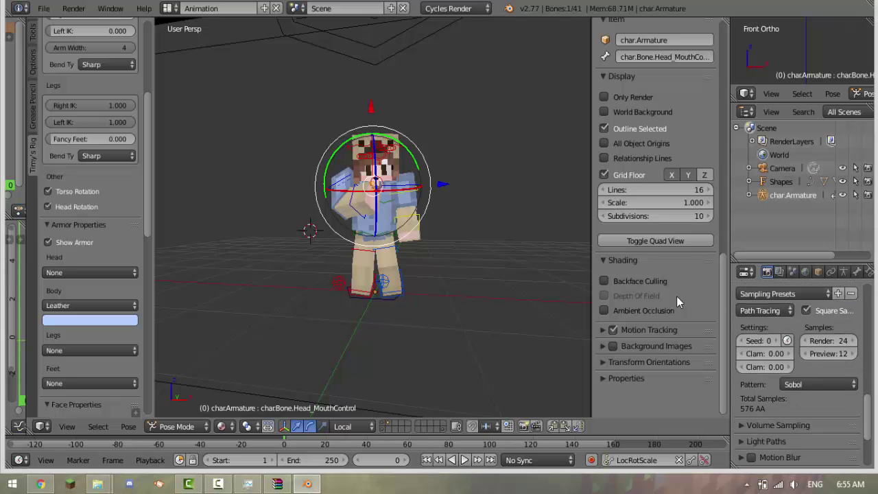
{"action": "scroll", "coordinate": [796, 370], "scroll_direction": "down", "scroll_amount": 3}
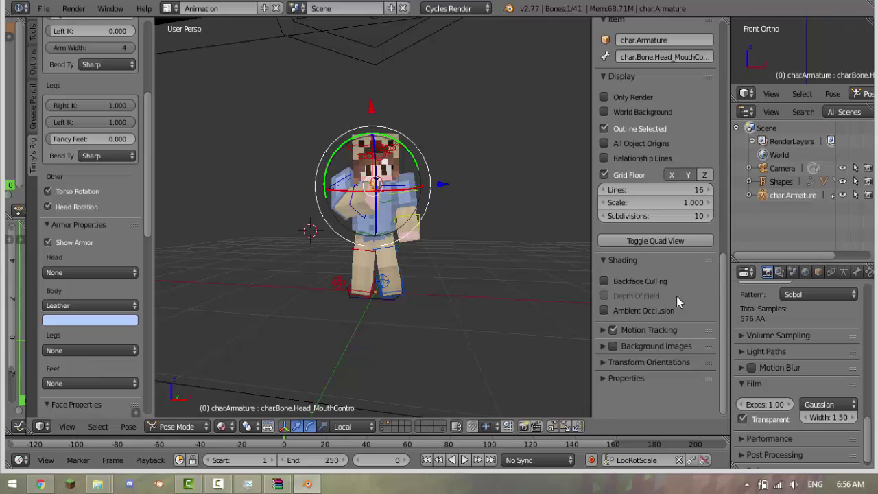
{"action": "scroll", "coordinate": [676, 296], "scroll_direction": "up", "scroll_amount": 10}
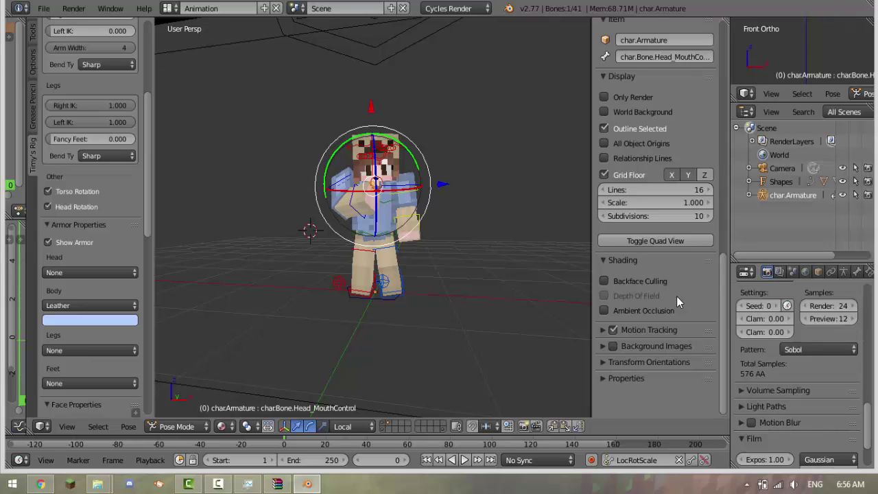
{"action": "key", "text": "F12"}
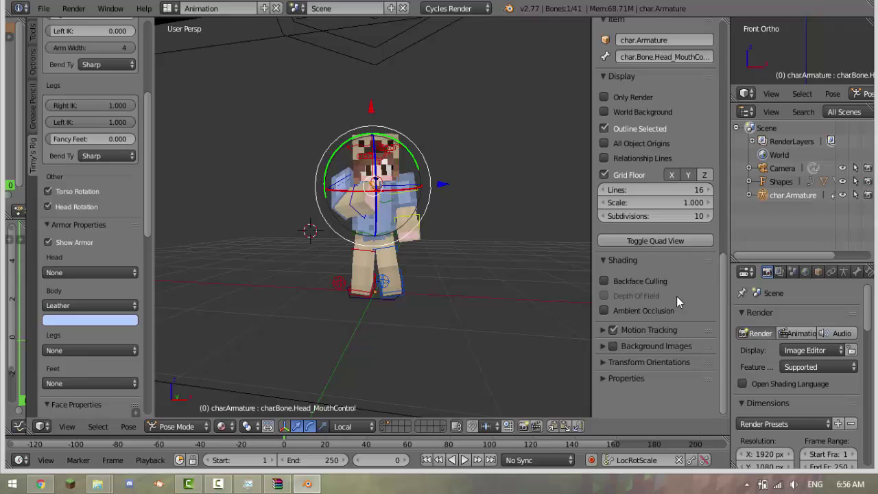
Watch the Cycles render of the posed character progress on a transparent background.
{"action": "scroll", "coordinate": [676, 301], "scroll_direction": "up", "scroll_amount": 1}
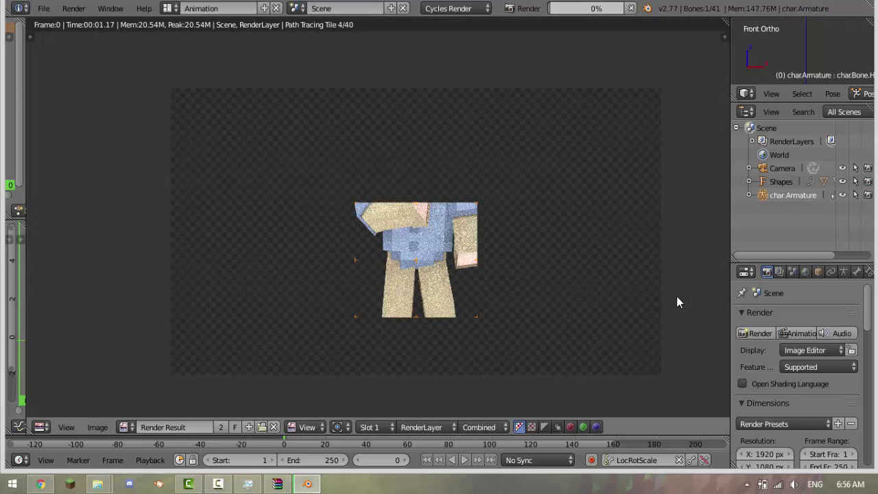
{"action": "scroll", "coordinate": [677, 301], "scroll_direction": "up", "scroll_amount": 1}
{"action": "scroll", "coordinate": [676, 302], "scroll_direction": "down", "scroll_amount": 1}
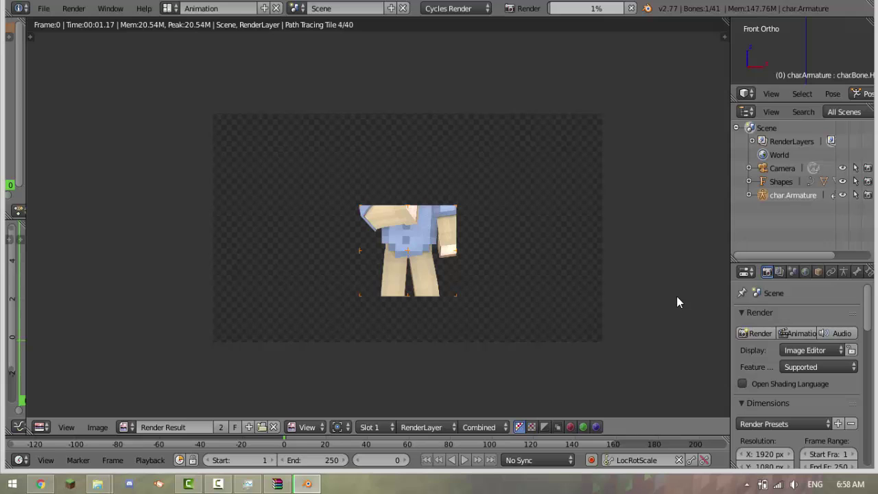
{"action": "key", "text": "super+d"}
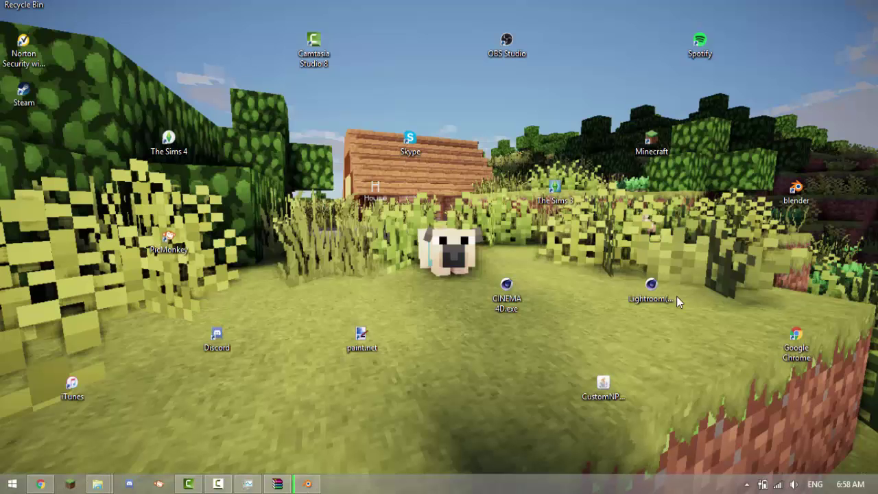